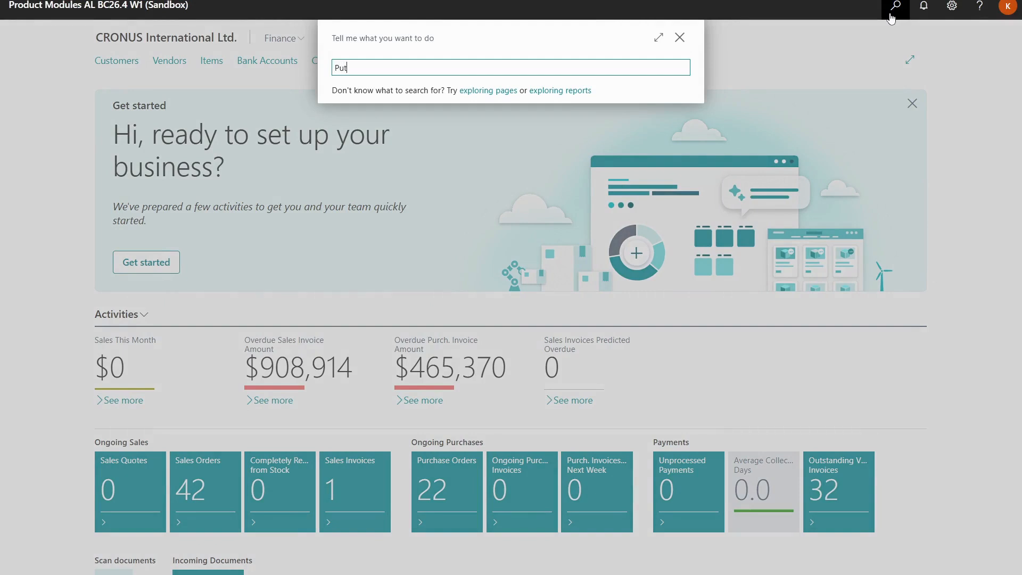
# Find the Put-away Templates page and create a new template with the code NOSPLIT
pyautogui.write('away t')
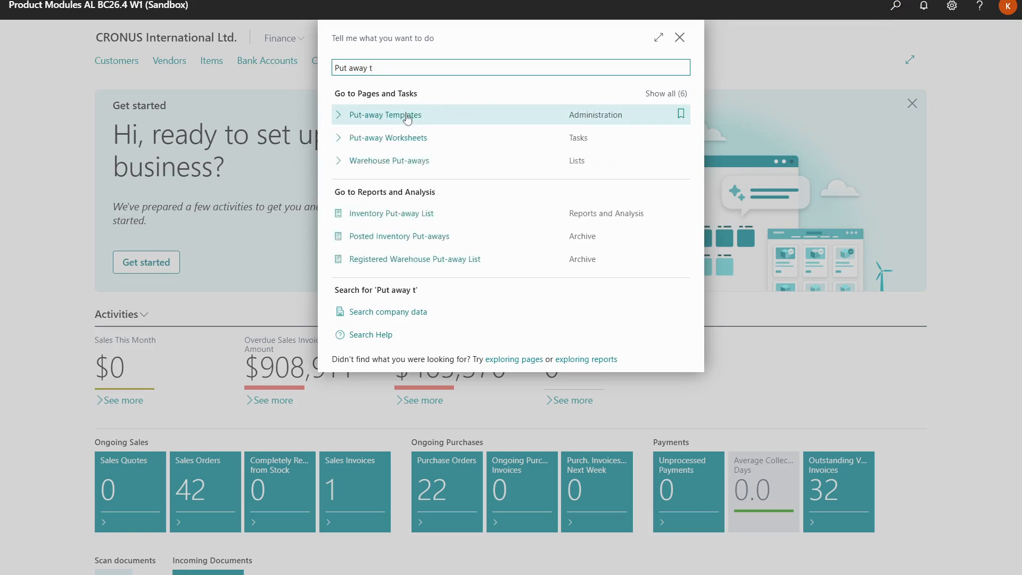
pyautogui.click(407, 116)
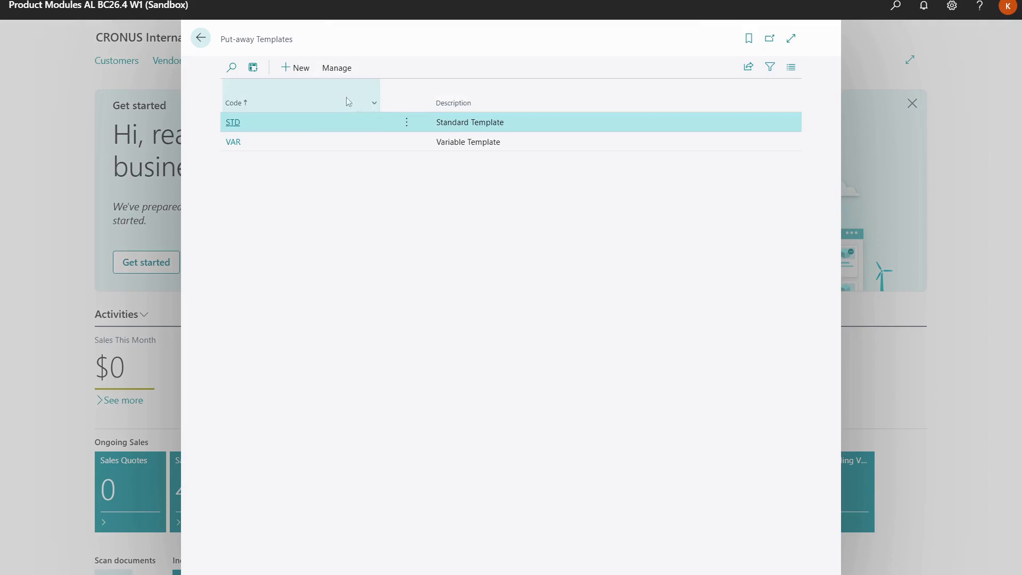
pyautogui.click(296, 68)
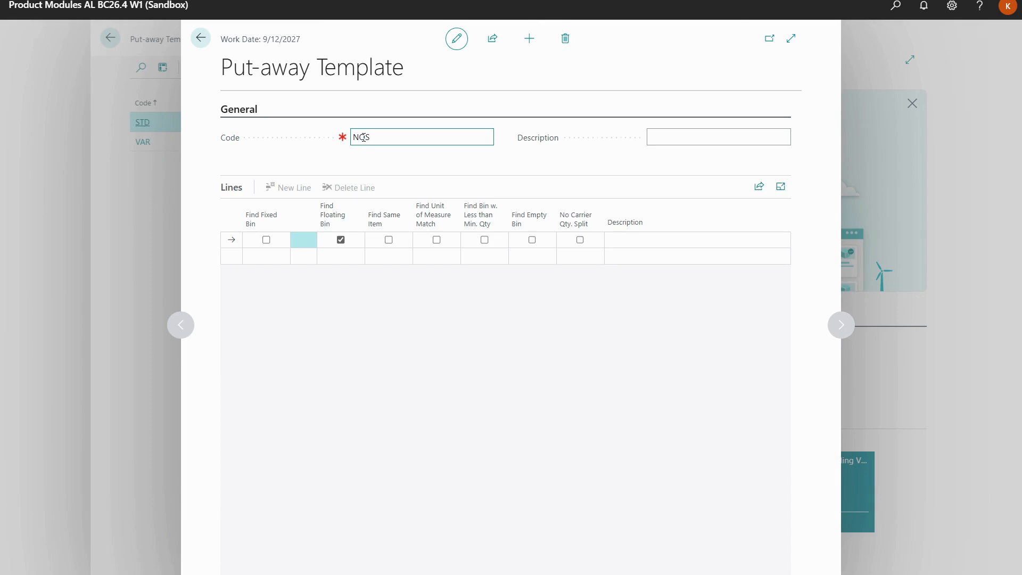
pyautogui.write('T')
# Enter the template description "No Carrier Qty. split", enable No Carrier Qty. Split on its first line, and close the template
pyautogui.click(656, 136)
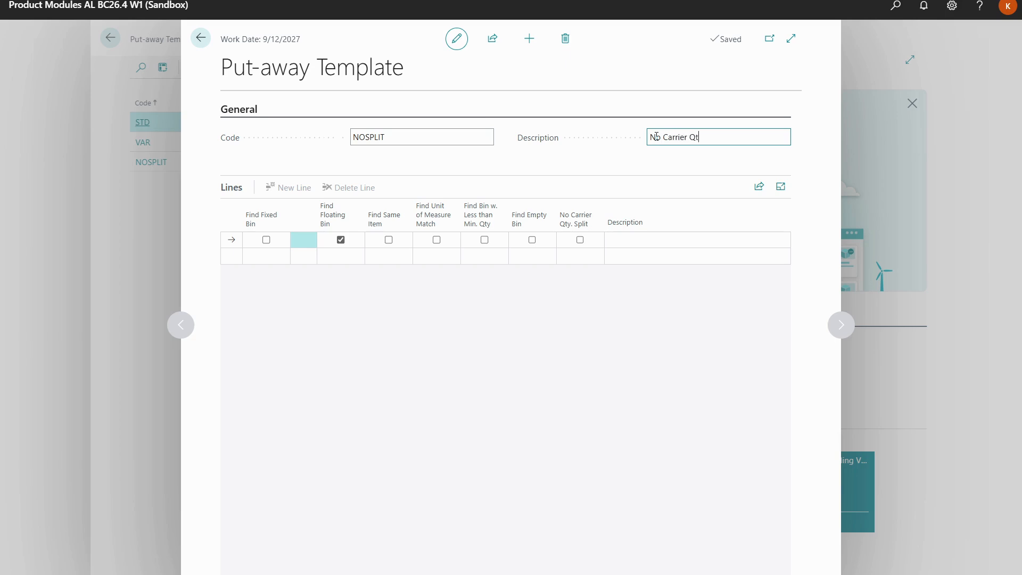
pyautogui.write('y. split')
pyautogui.click(580, 240)
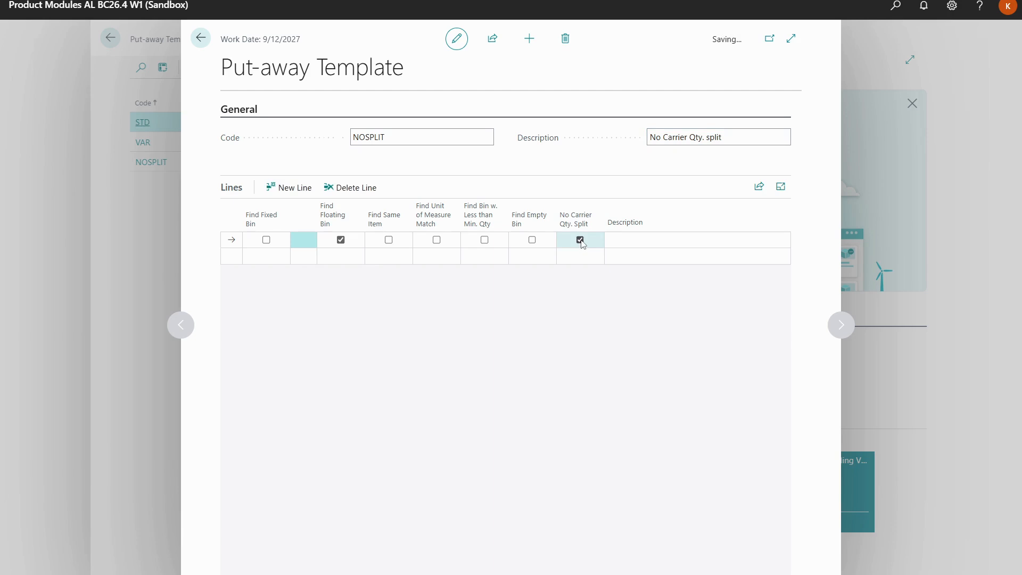
pyautogui.click(202, 39)
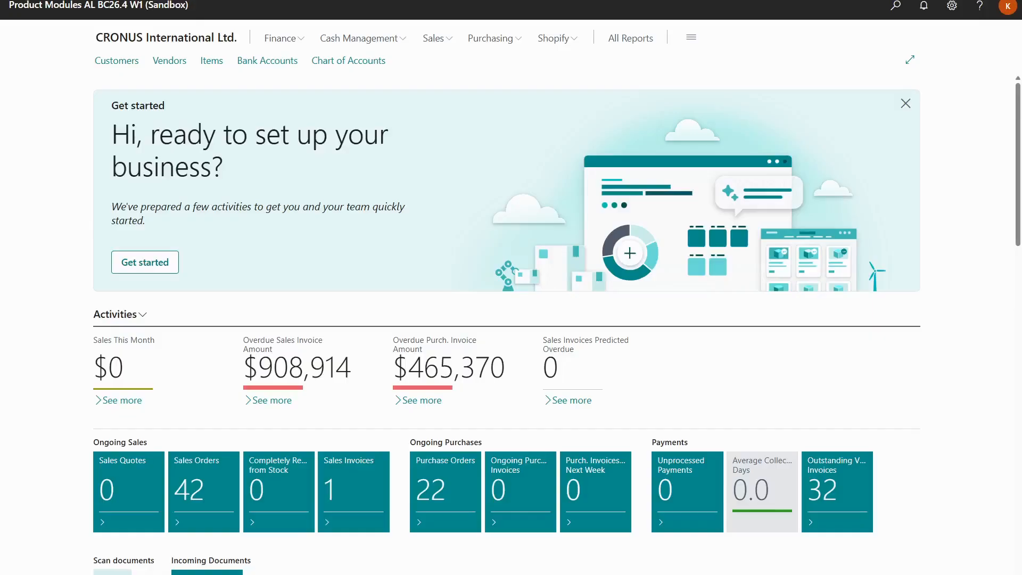
# Open the MAIN location card and set its Put-away Template Code to NOSPLIT in the bin policies
pyautogui.click(887, 12)
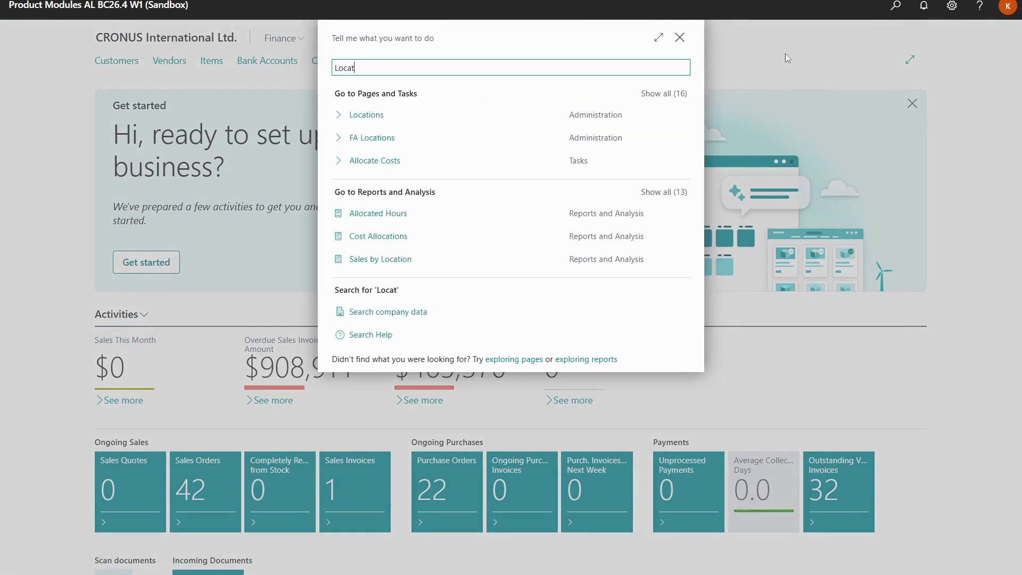
pyautogui.click(370, 118)
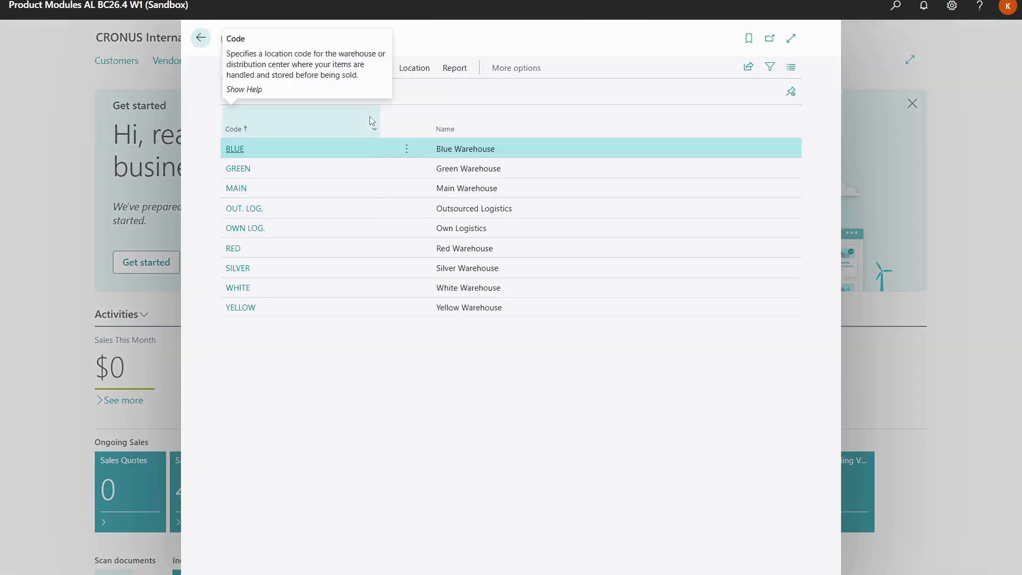
pyautogui.click(236, 189)
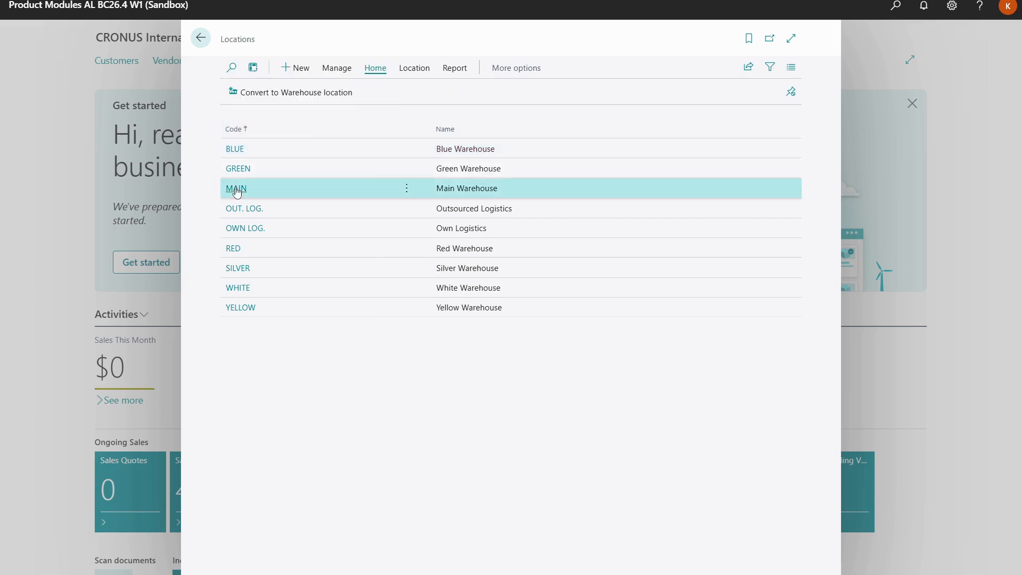
pyautogui.scroll(-3, 237, 192)
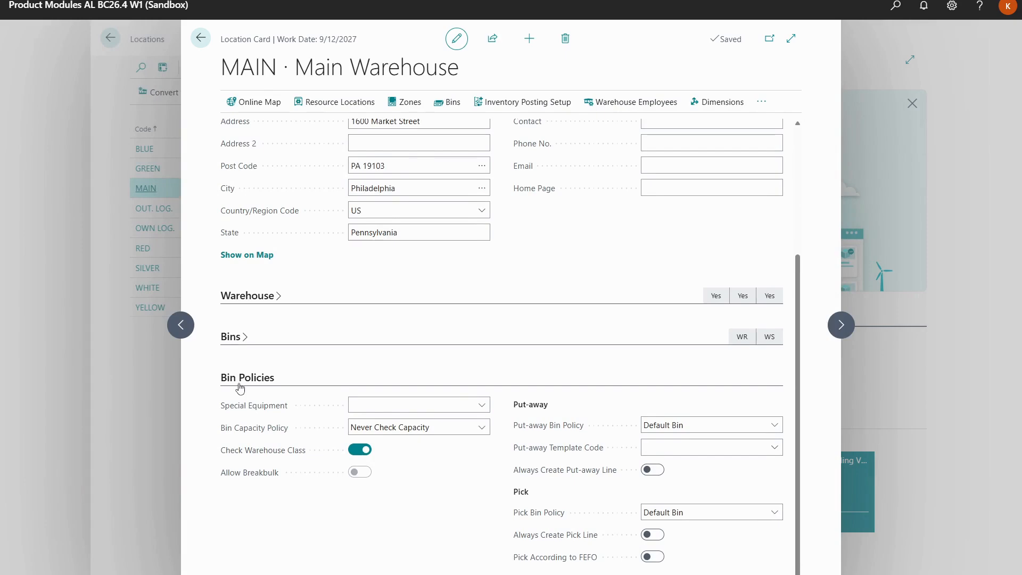
pyautogui.click(775, 447)
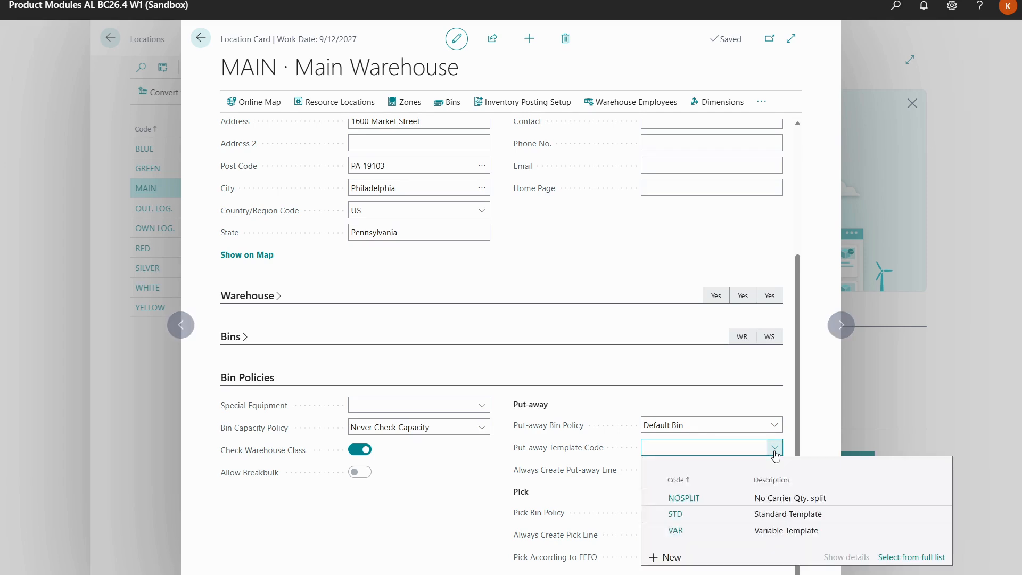
pyautogui.click(776, 497)
pyautogui.click(769, 490)
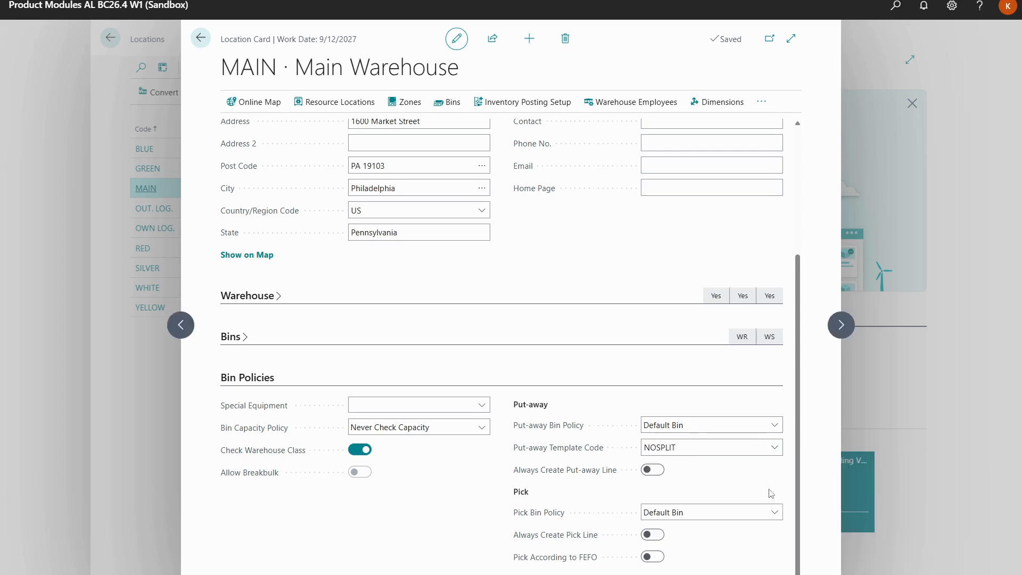
pyautogui.click(266, 377)
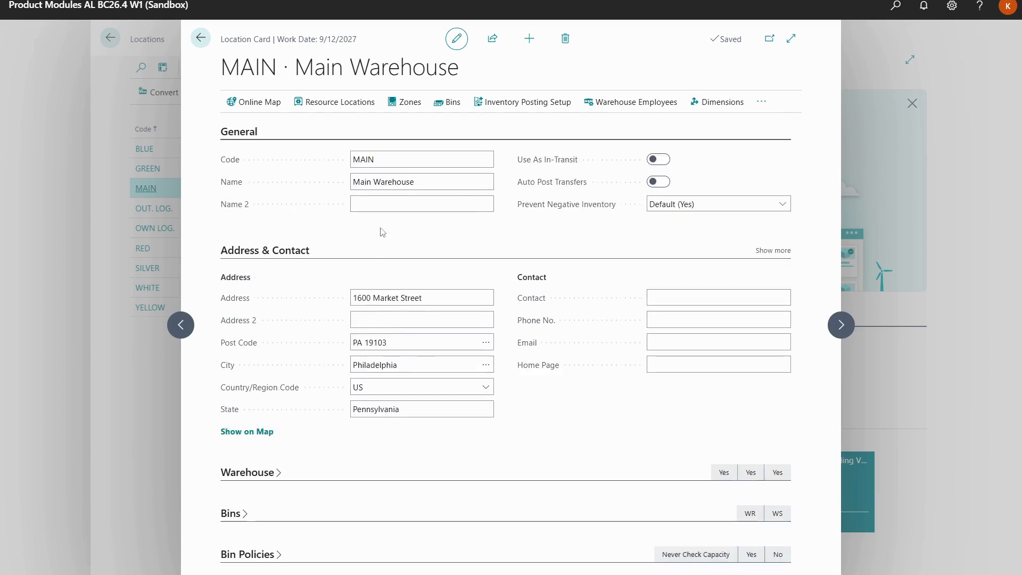
# Open the contents of the MAIN location's bin A2 and assign item 70061, Humidity Sensors, to its content line
pyautogui.click(445, 109)
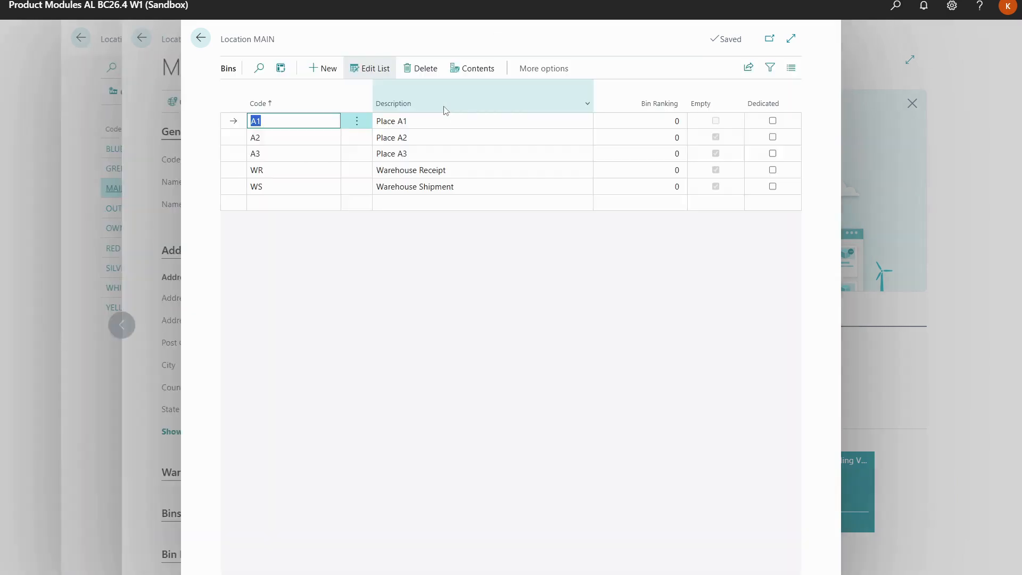
pyautogui.click(445, 137)
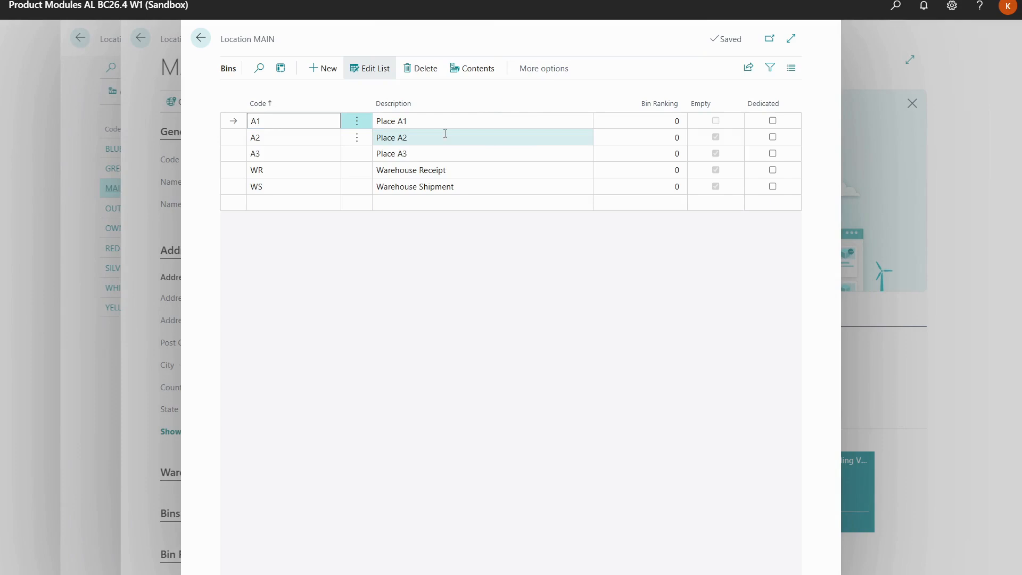
pyautogui.click(472, 68)
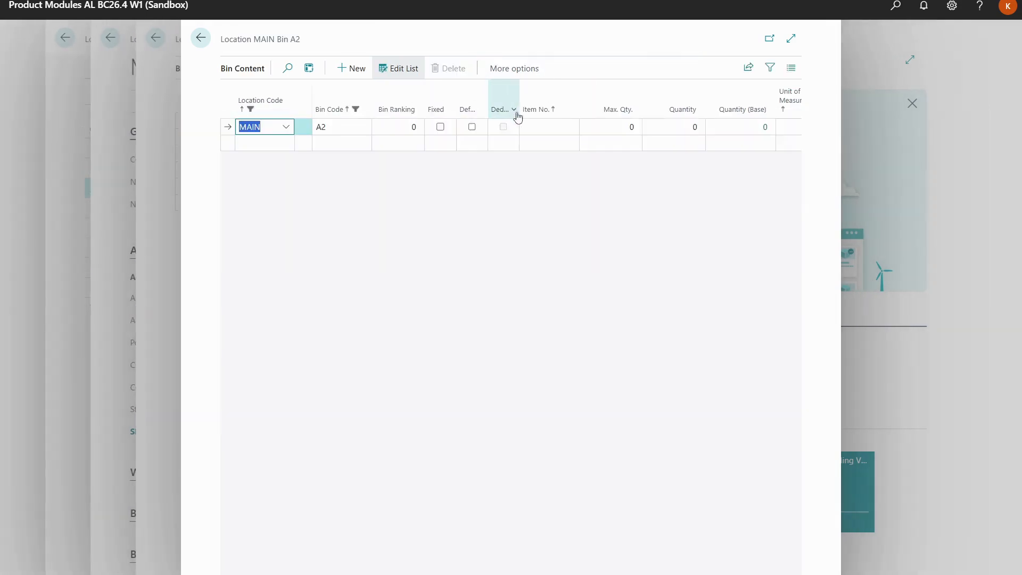
pyautogui.click(538, 126)
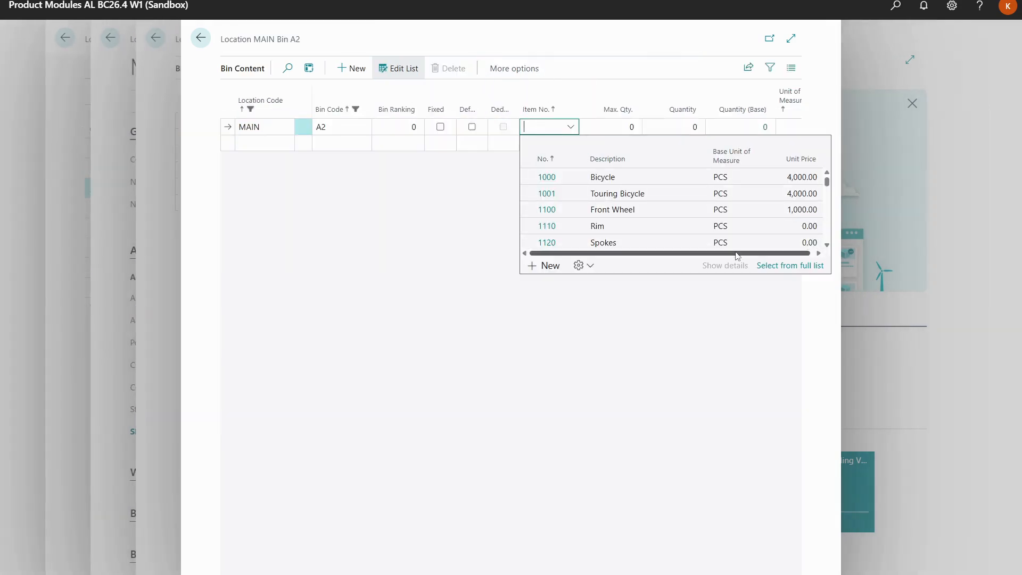
pyautogui.click(767, 265)
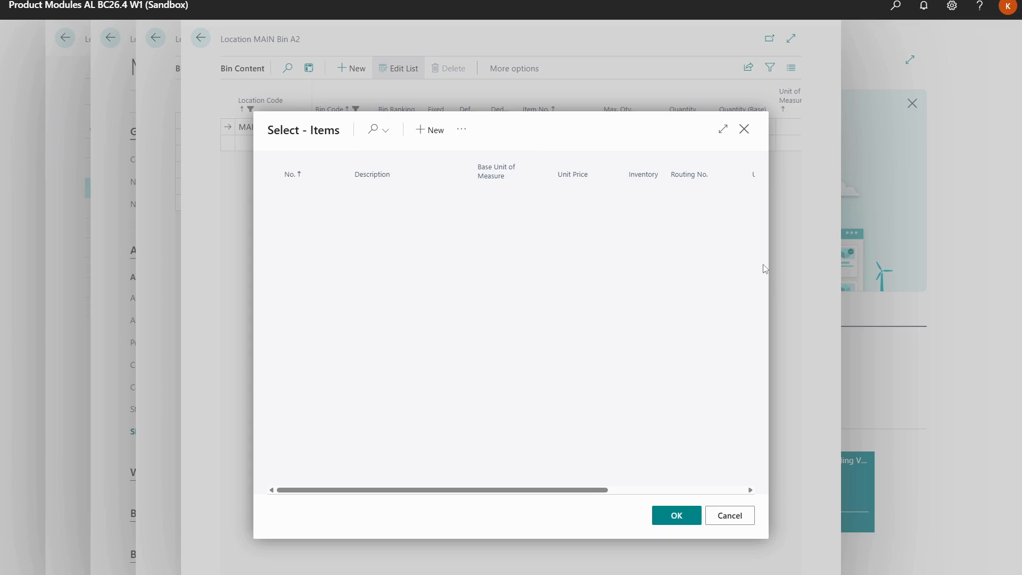
pyautogui.click(374, 130)
pyautogui.write('sens')
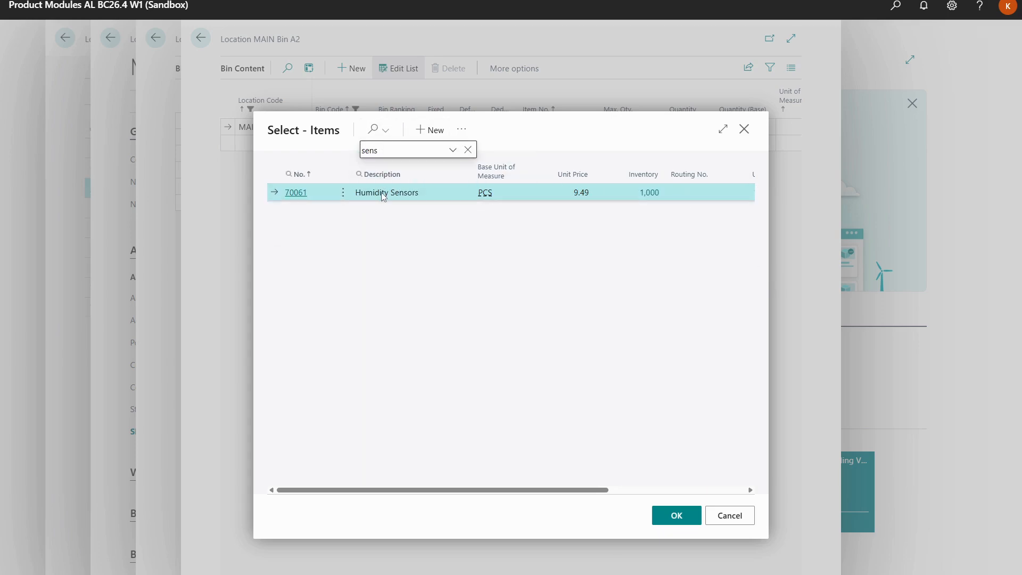
pyautogui.click(676, 516)
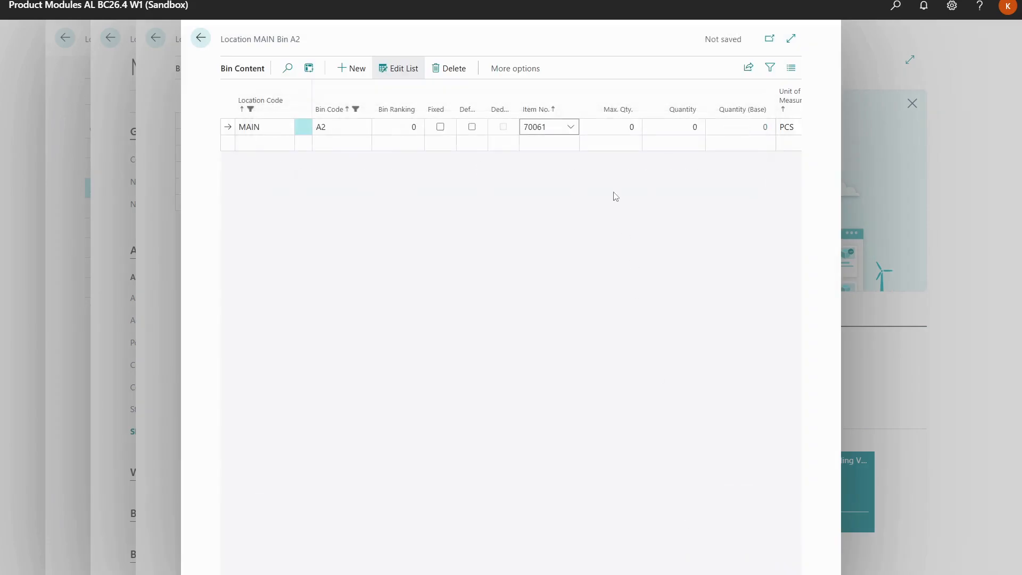
# Set the maximum quantity of item 70061 in bin A2 to 500 and return to the bin list
pyautogui.click(615, 129)
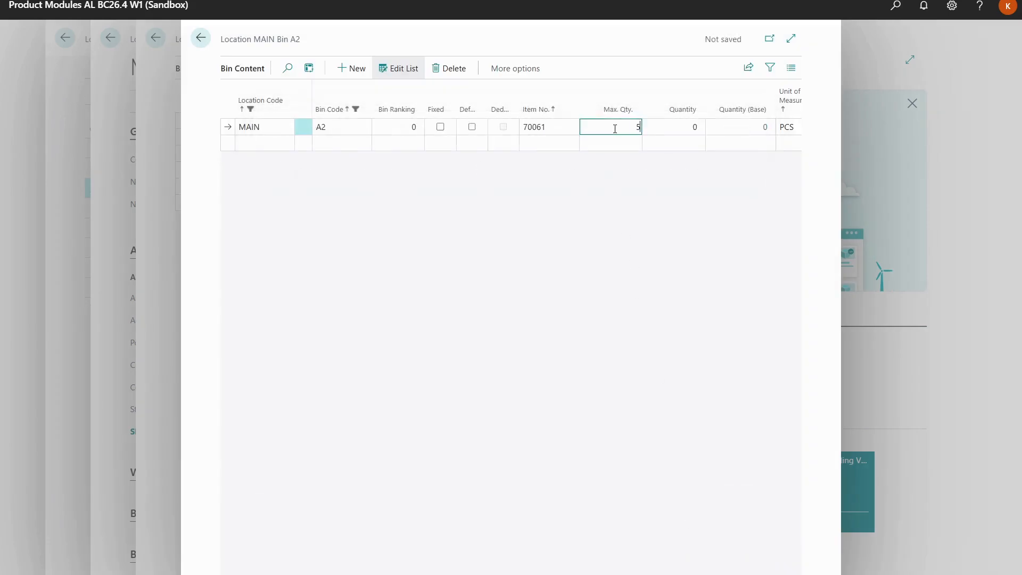
pyautogui.write('500')
pyautogui.press('Tab')
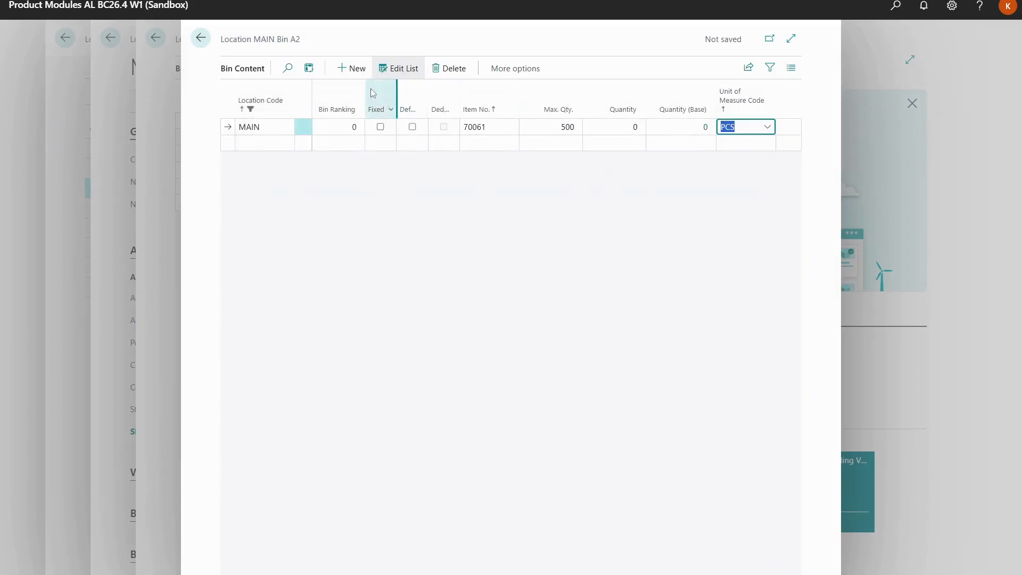
pyautogui.click(204, 42)
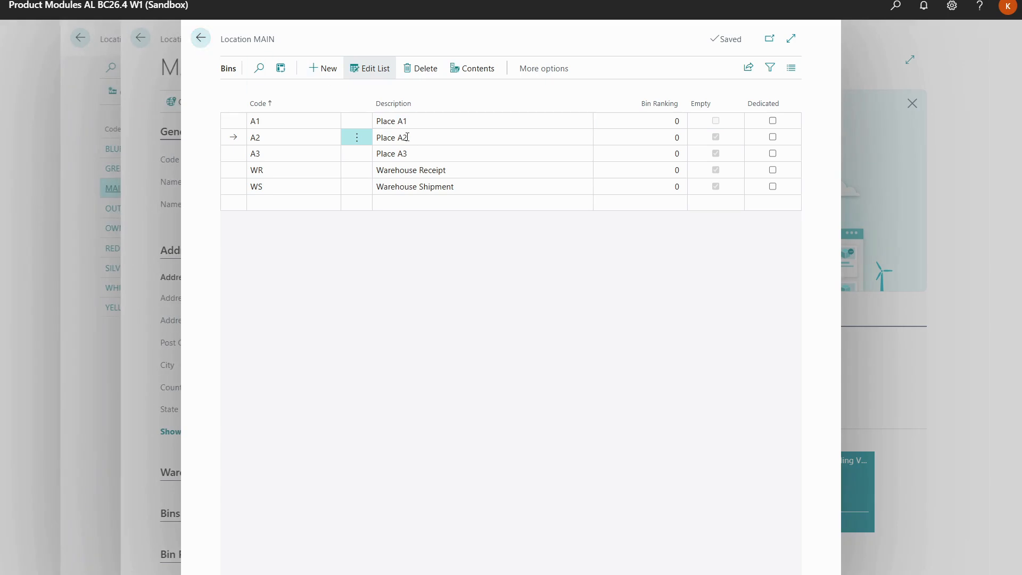
# Open the contents of bin A3 and assign item 70061, Humidity Sensors, to its content line
pyautogui.click(418, 153)
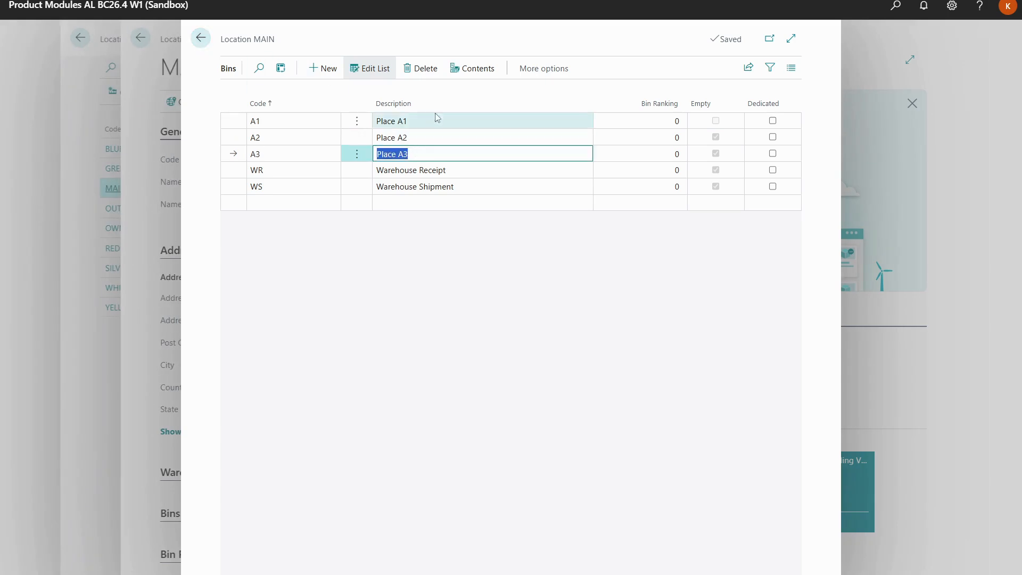
pyautogui.click(462, 74)
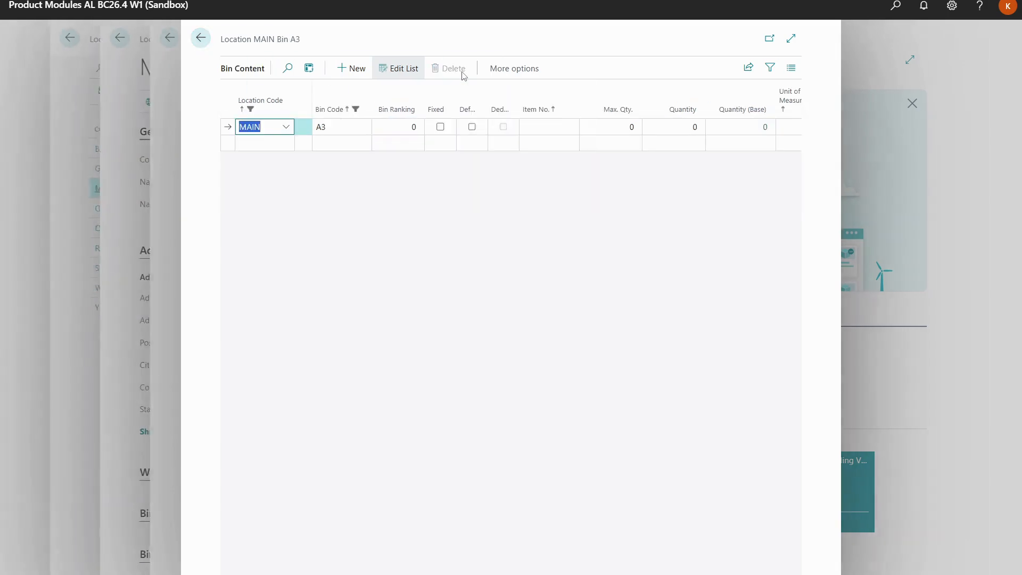
pyautogui.click(566, 126)
pyautogui.click(768, 266)
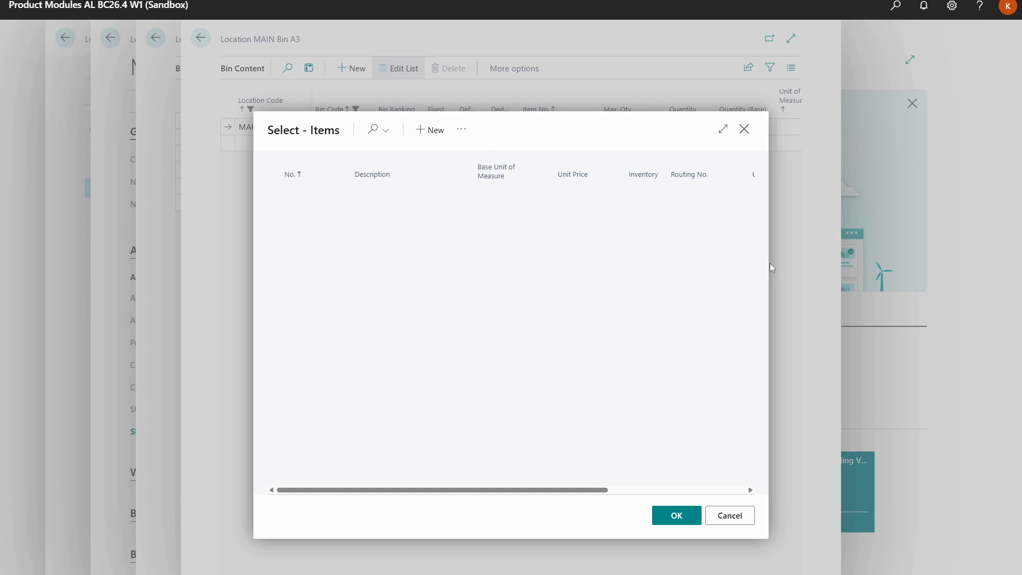
pyautogui.click(372, 130)
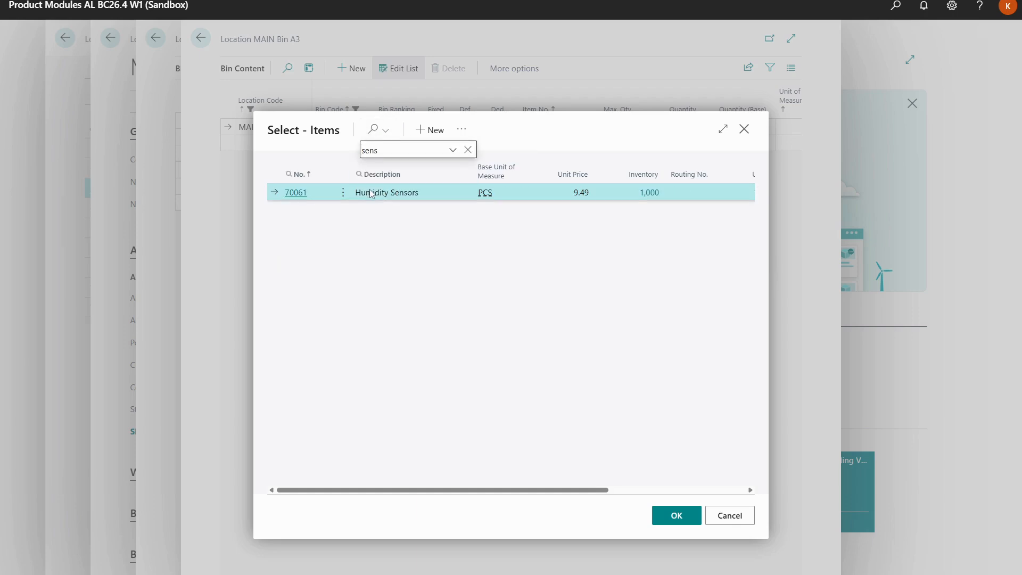
pyautogui.click(676, 515)
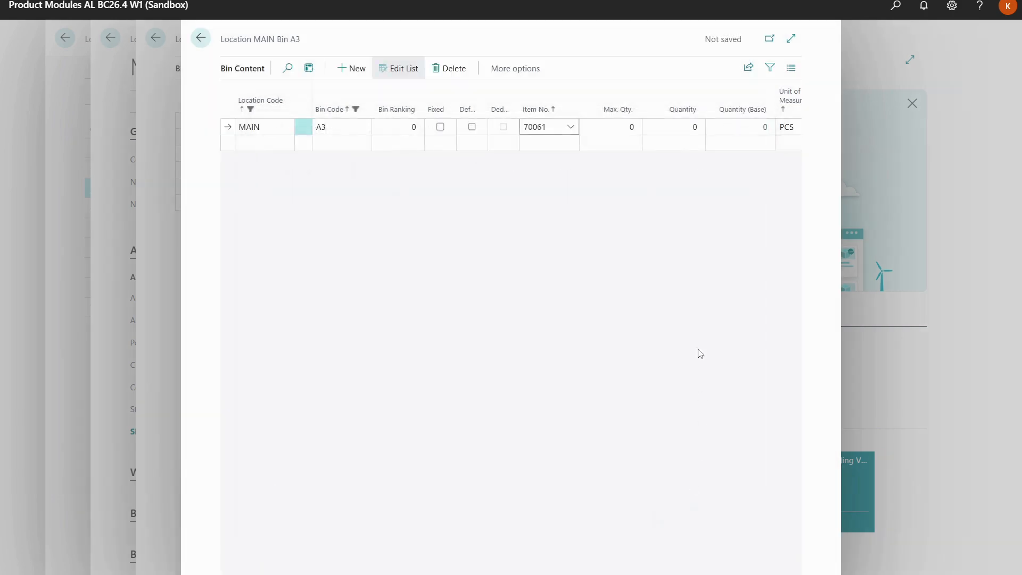
# Set the maximum quantity of item 70061 in bin A3 to 500 and return to the home page
pyautogui.click(616, 129)
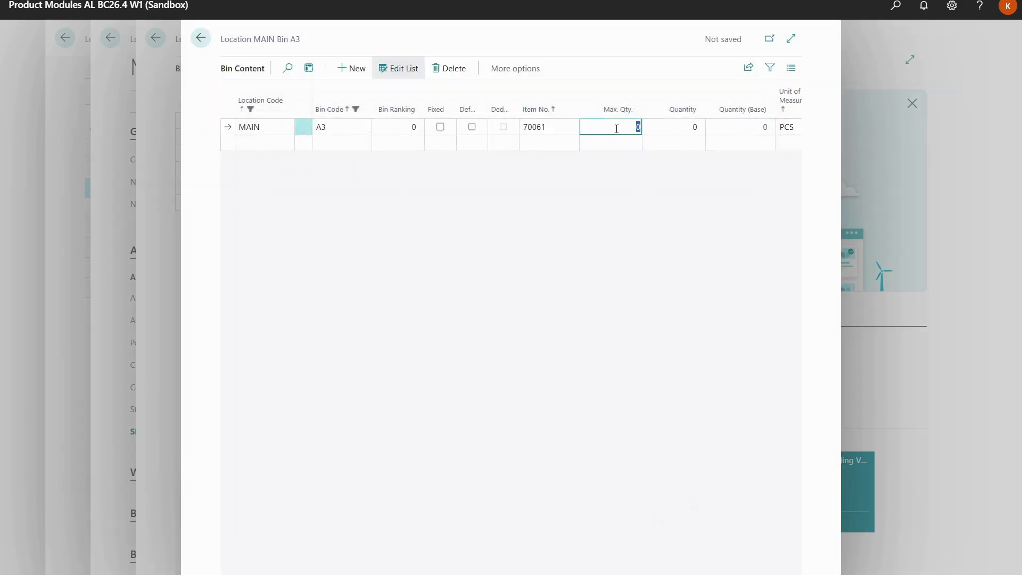
pyautogui.press('Tab')
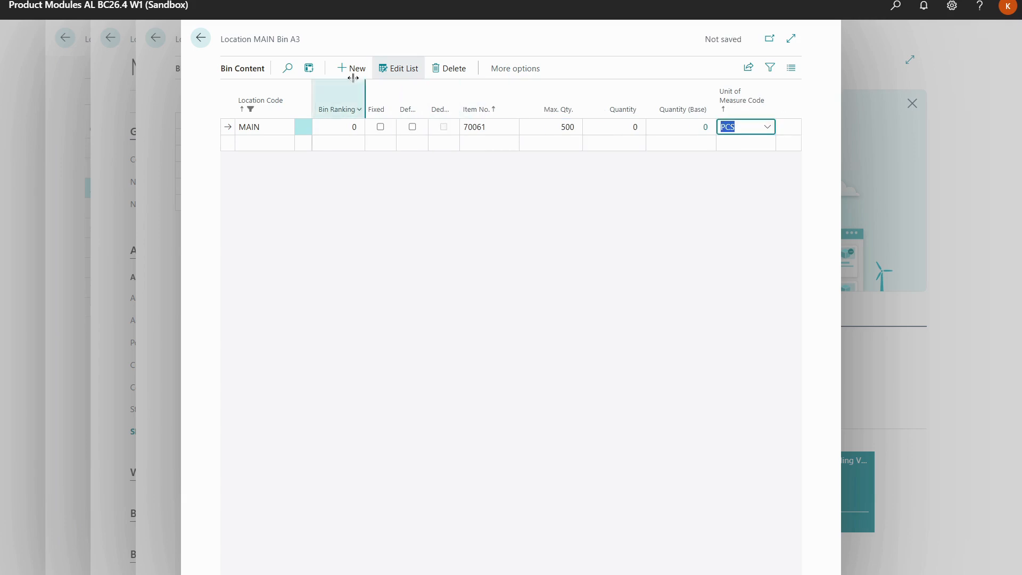
pyautogui.click(204, 40)
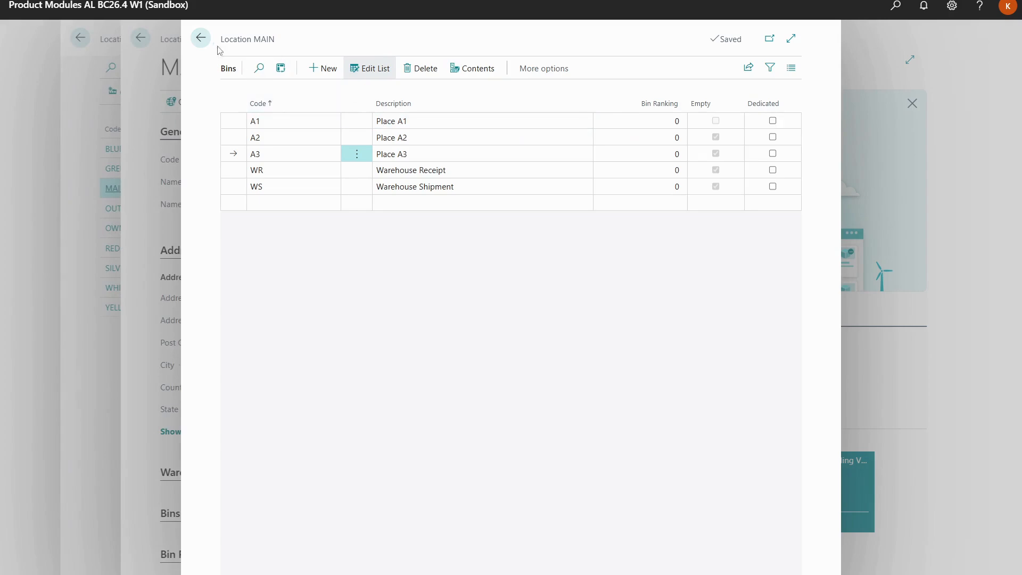
pyautogui.click(202, 40)
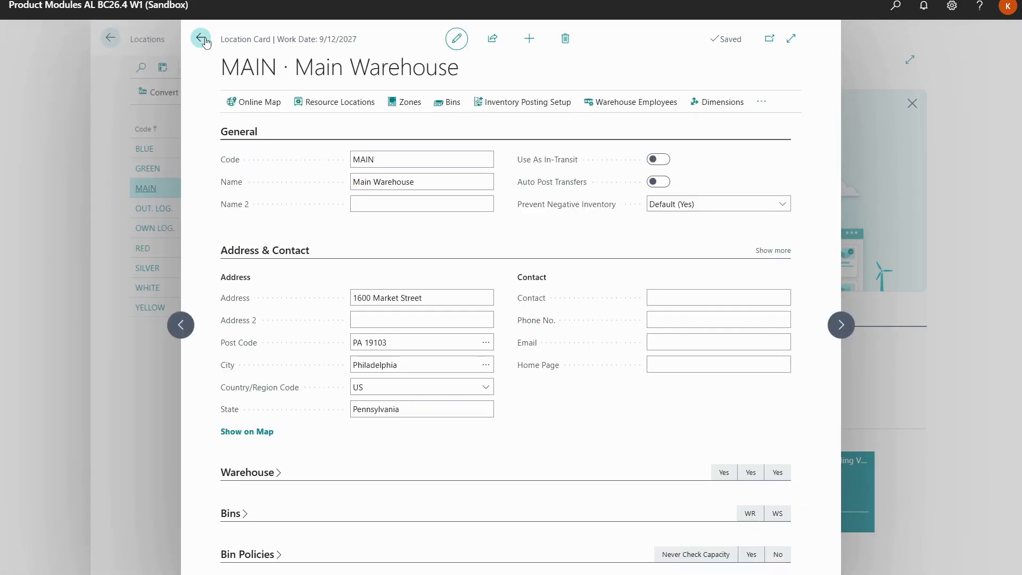
pyautogui.click(201, 39)
pyautogui.click(202, 40)
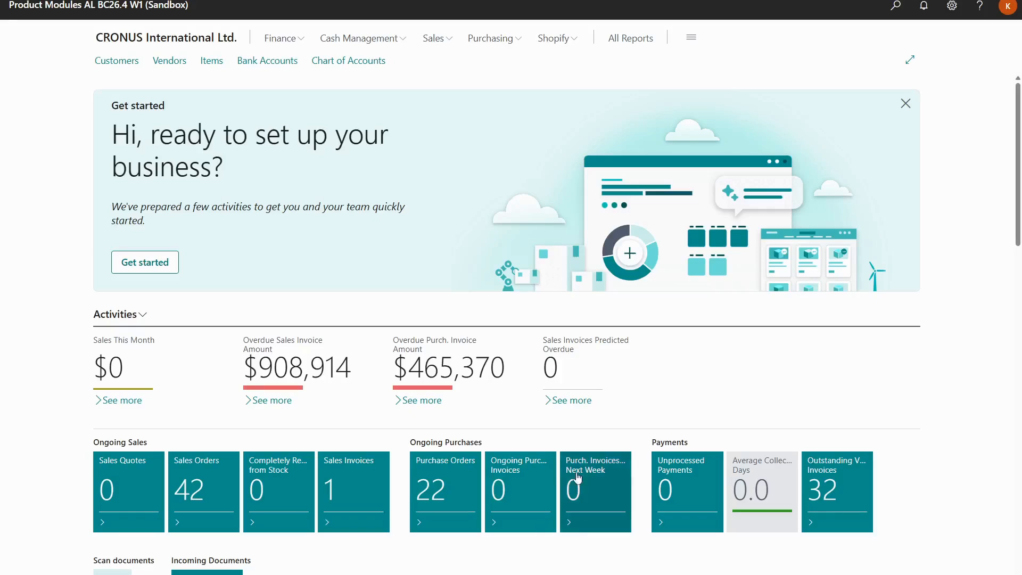
# Open the purchase orders list and create a new purchase order for vendor OakvilleWorld
pyautogui.click(888, 12)
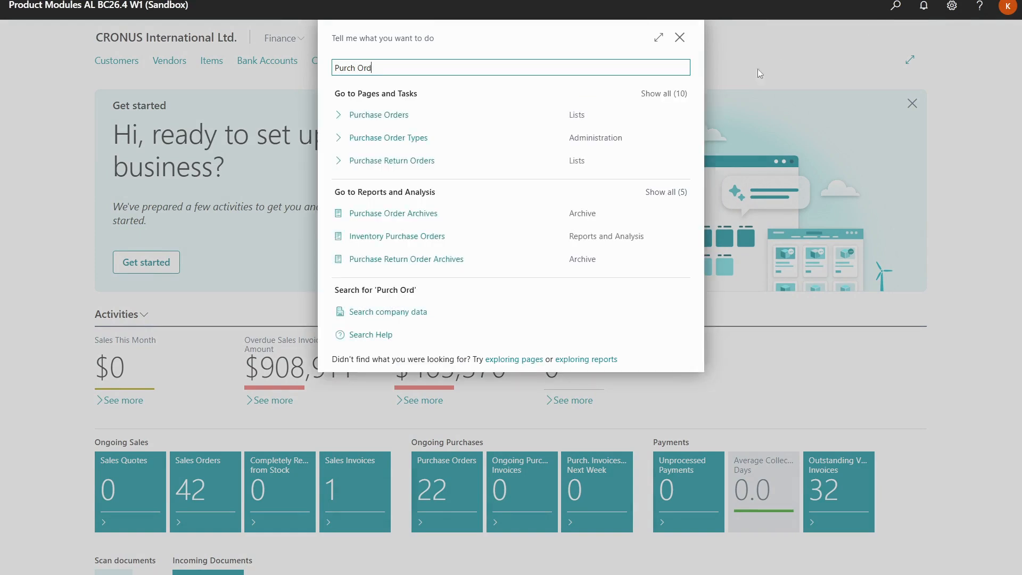
pyautogui.click(437, 122)
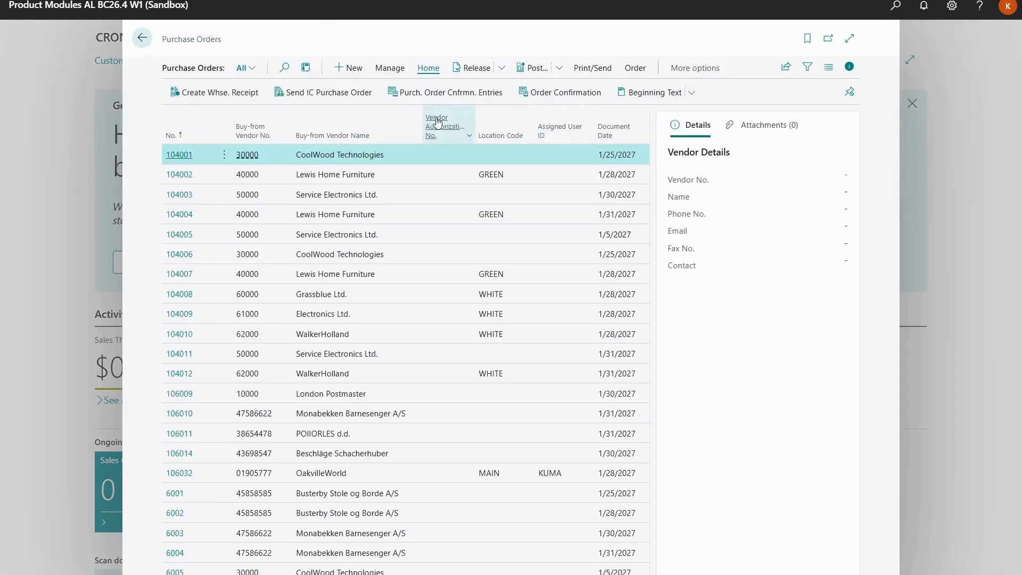
pyautogui.click(361, 72)
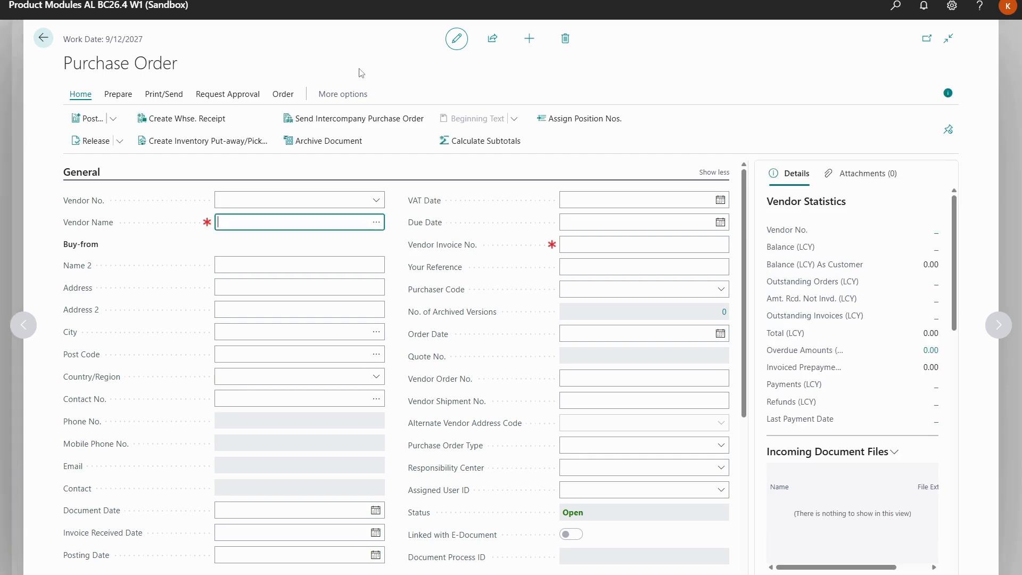
pyautogui.click(377, 222)
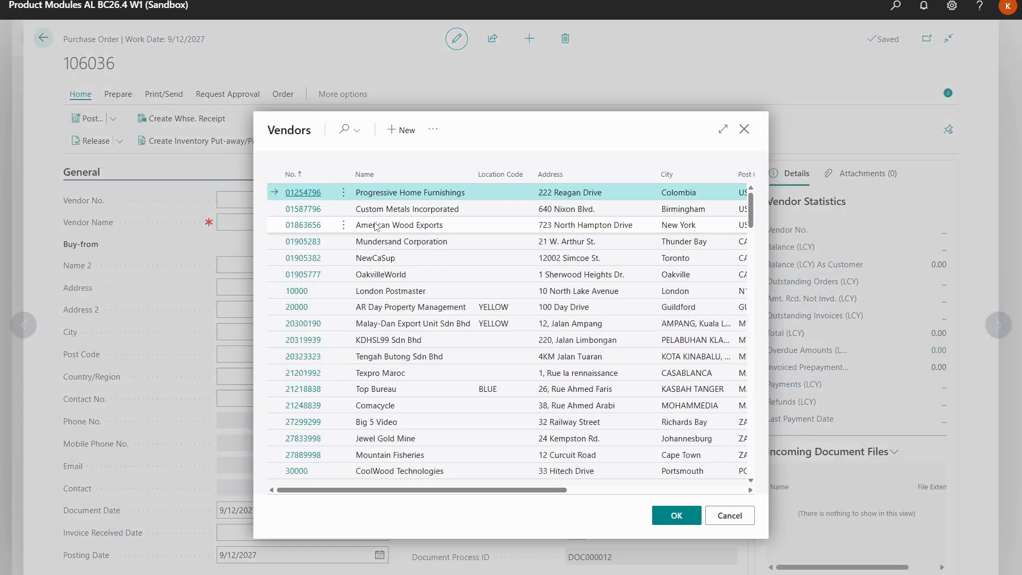
pyautogui.click(348, 131)
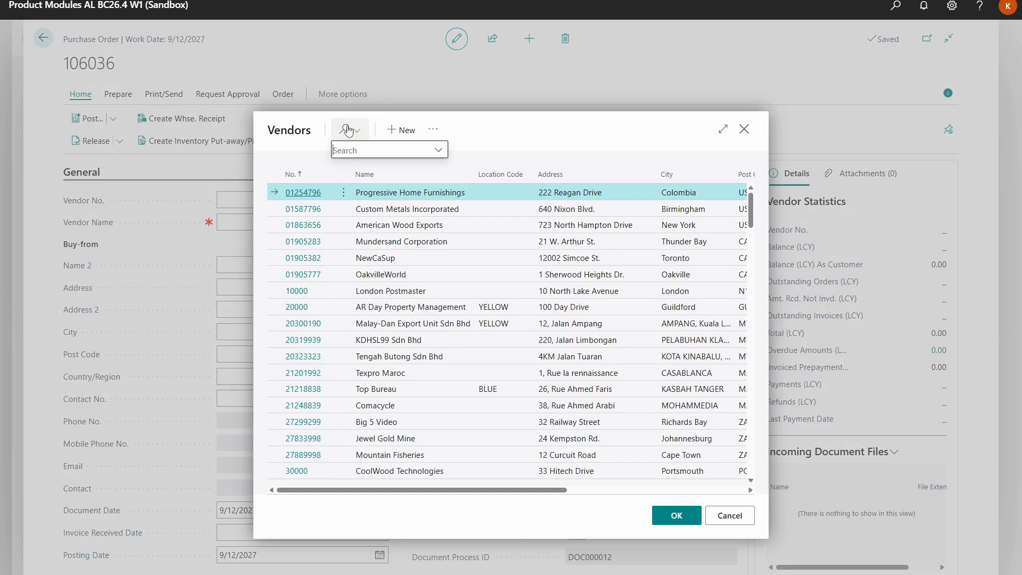
pyautogui.write('o')
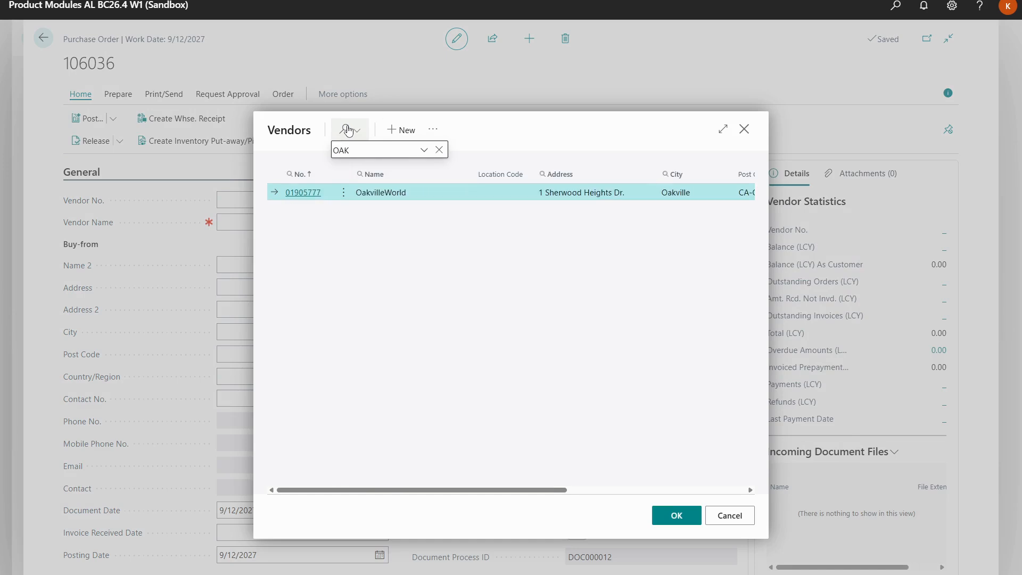
pyautogui.click(673, 512)
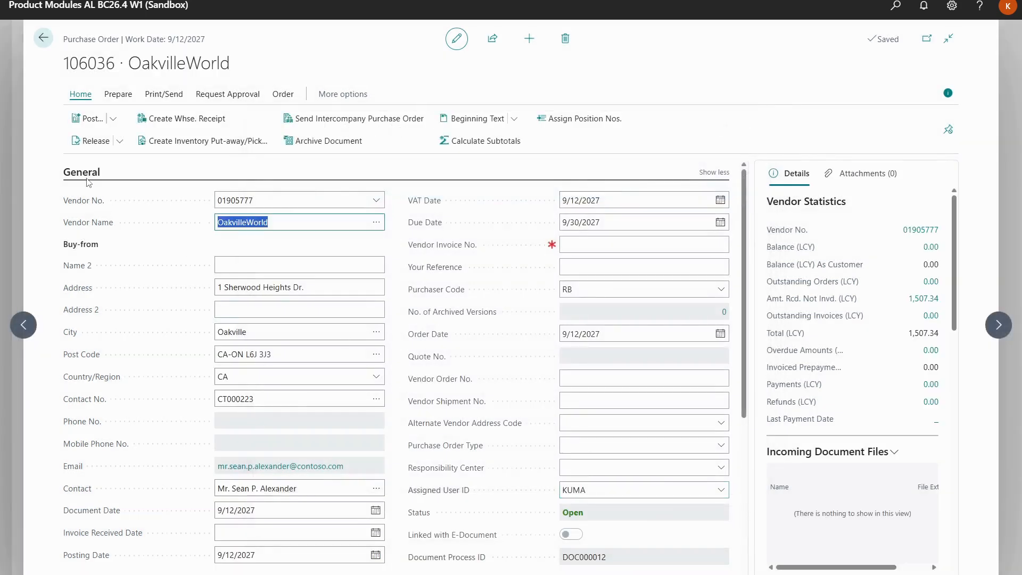
# Collapse the order's general section and add item 70061, Humidity Sensors, to the first purchase line
pyautogui.click(86, 175)
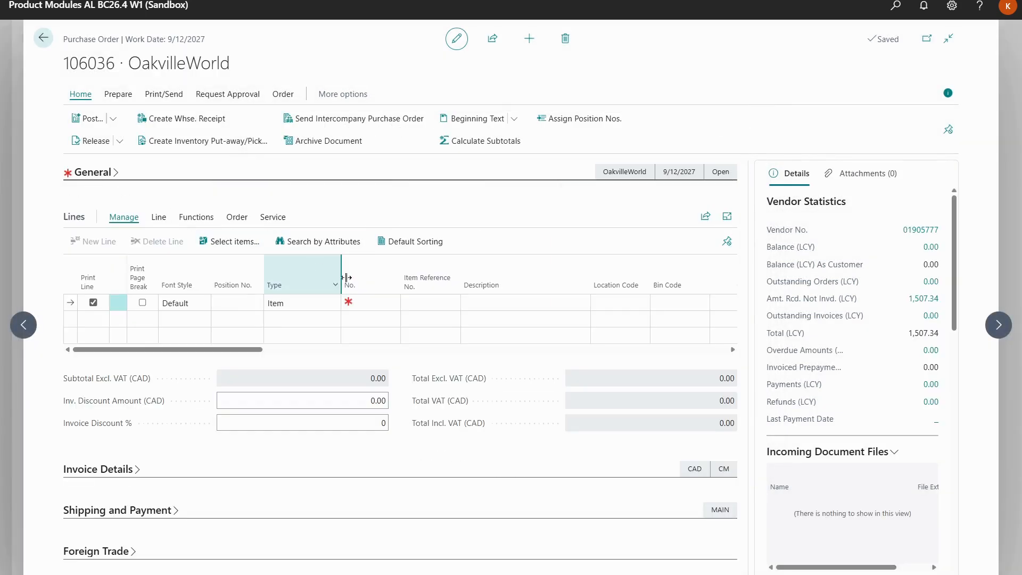
pyautogui.click(376, 303)
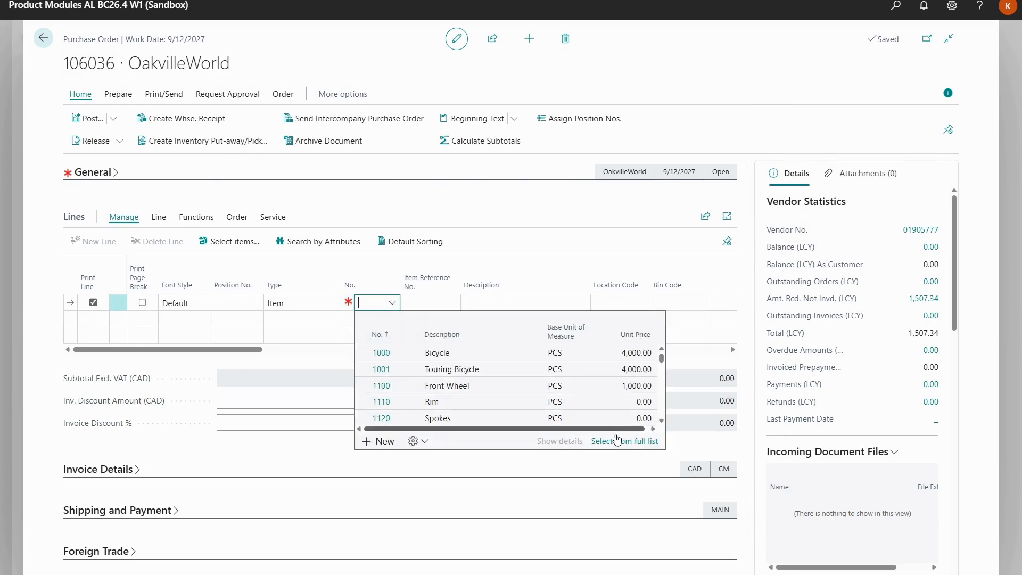
pyautogui.click(617, 442)
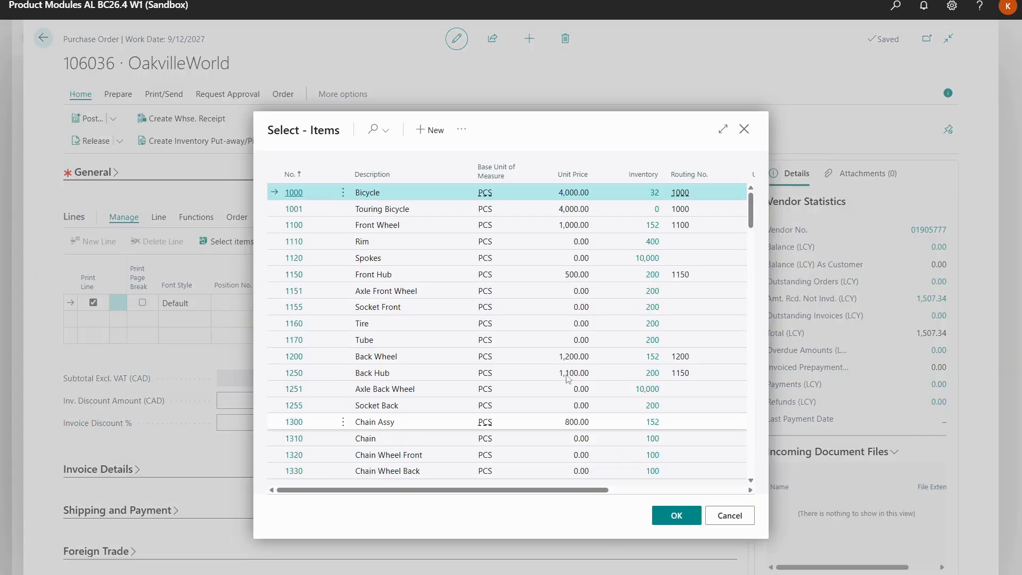
pyautogui.click(373, 133)
pyautogui.write('sens')
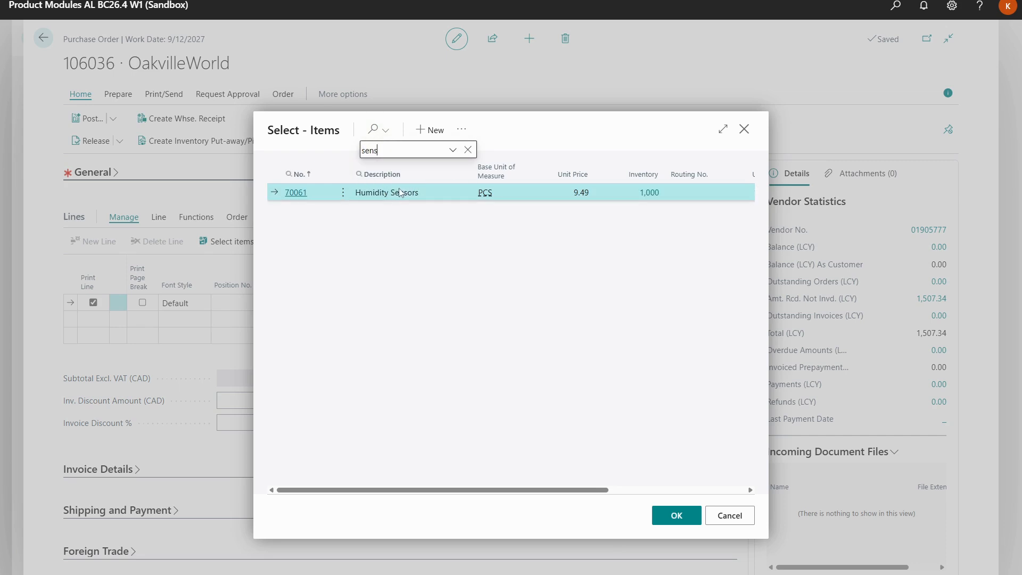
pyautogui.click(676, 516)
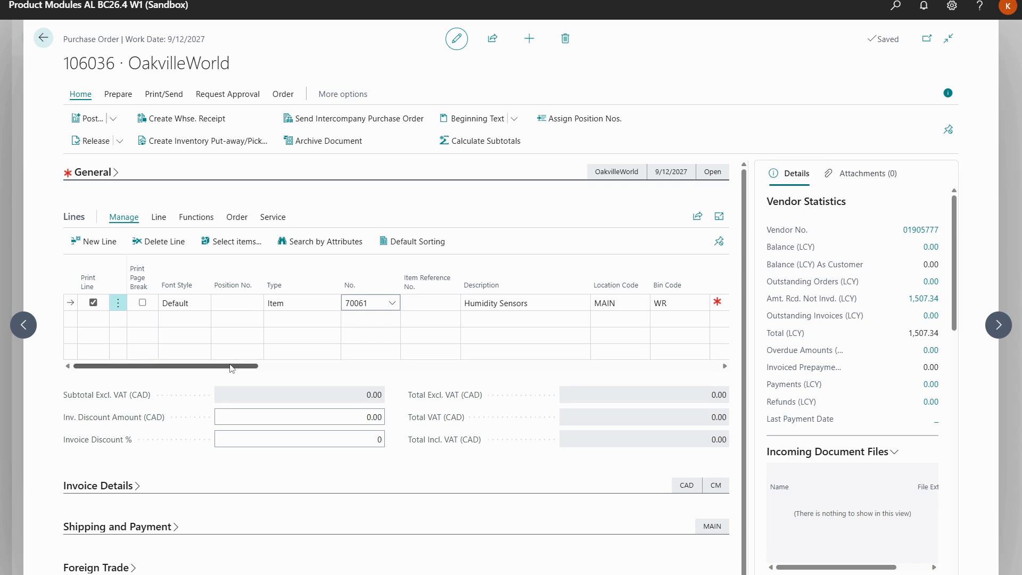
# Set the Humidity Sensors line quantity to 1,000 and release the purchase order
pyautogui.press('Return')
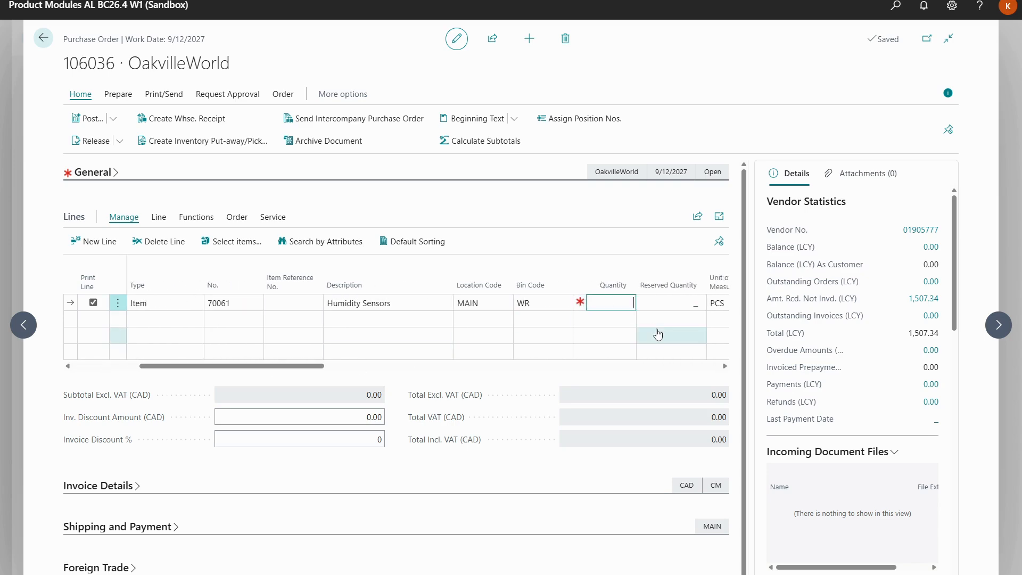
pyautogui.write('1,')
pyautogui.write('000')
pyautogui.press('Return')
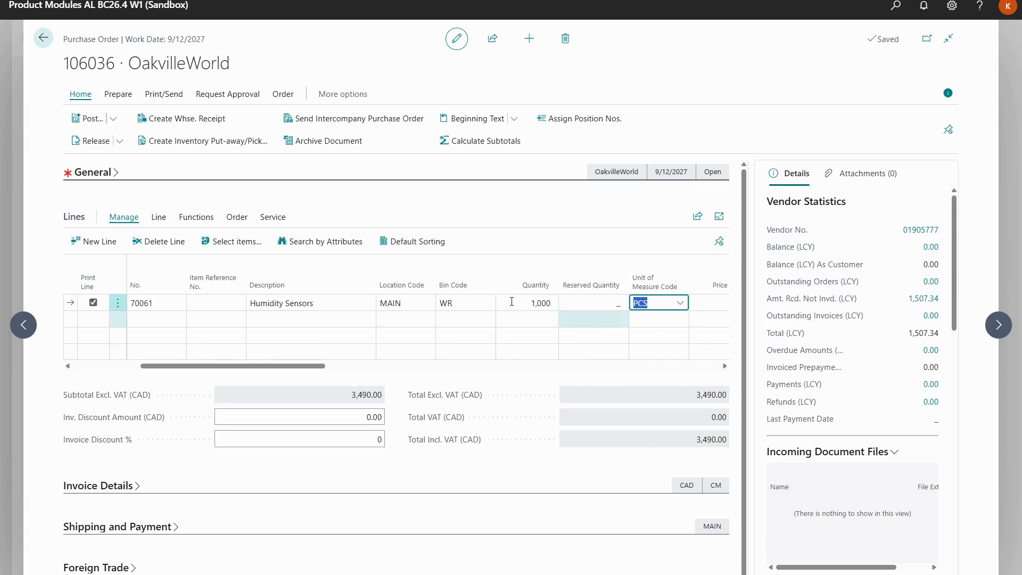
pyautogui.click(91, 141)
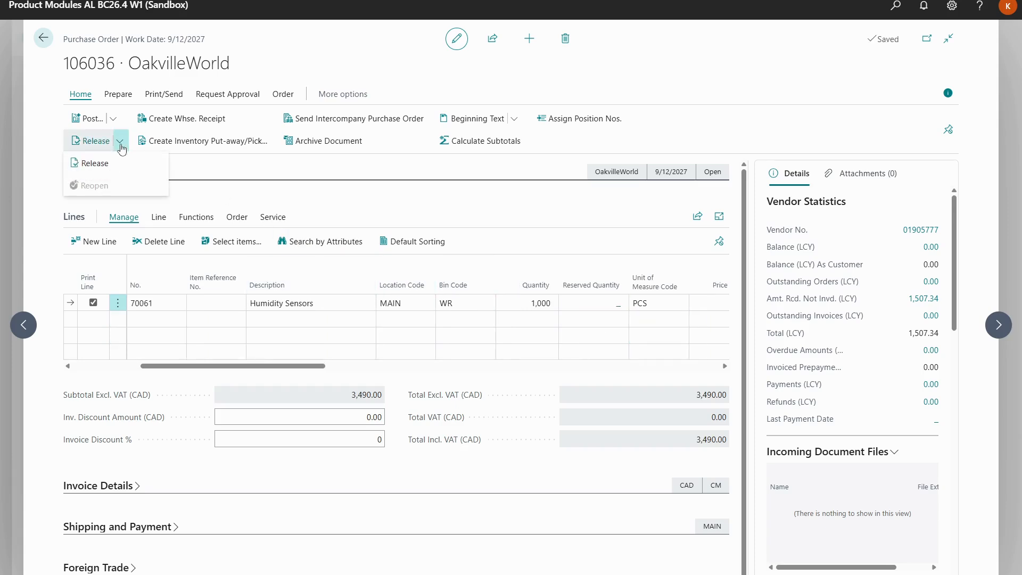
pyautogui.click(123, 164)
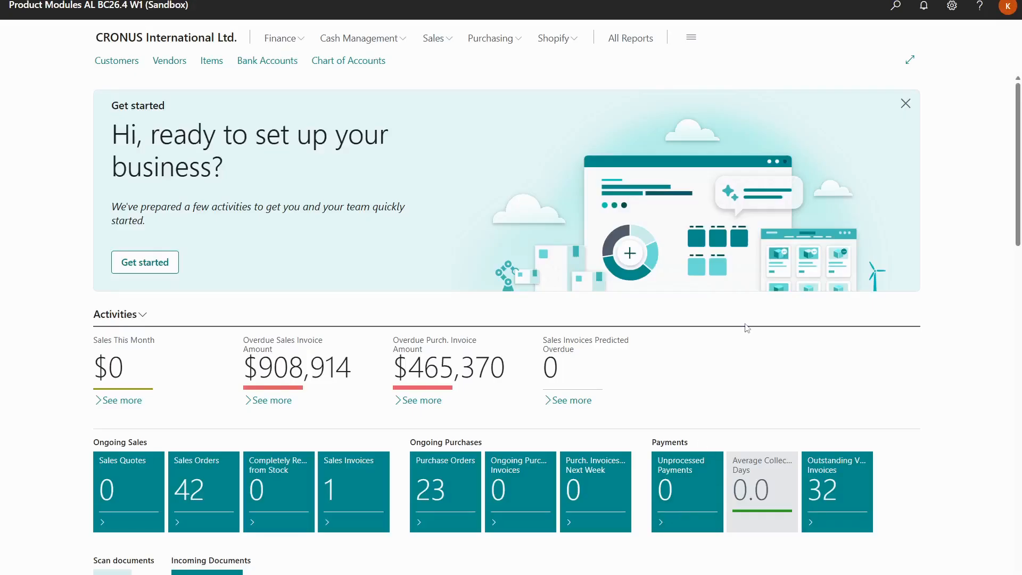
# Find the Warehouse Receipts list and create a new warehouse receipt for the MAIN location
pyautogui.click(894, 16)
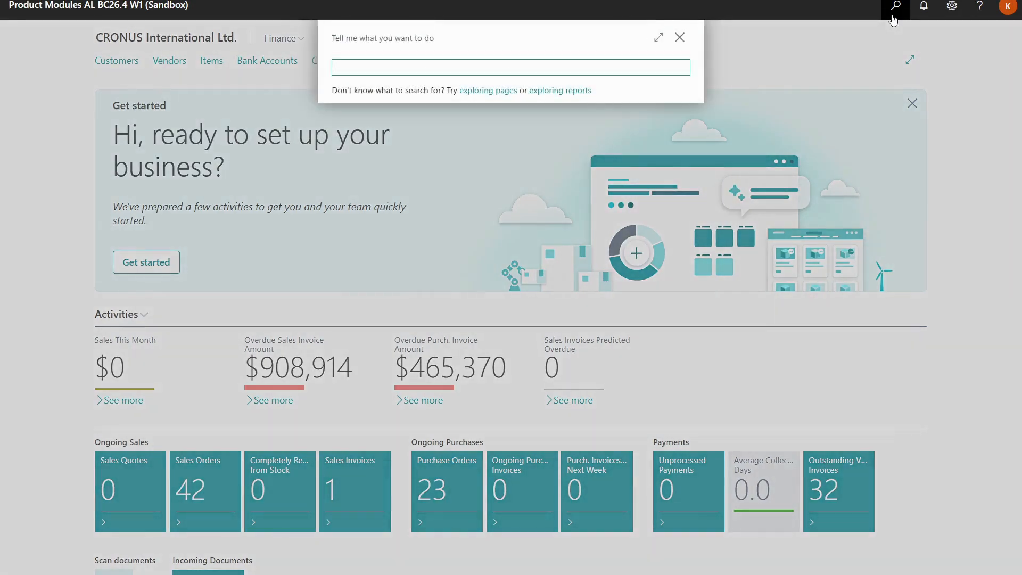
pyautogui.write('Ware')
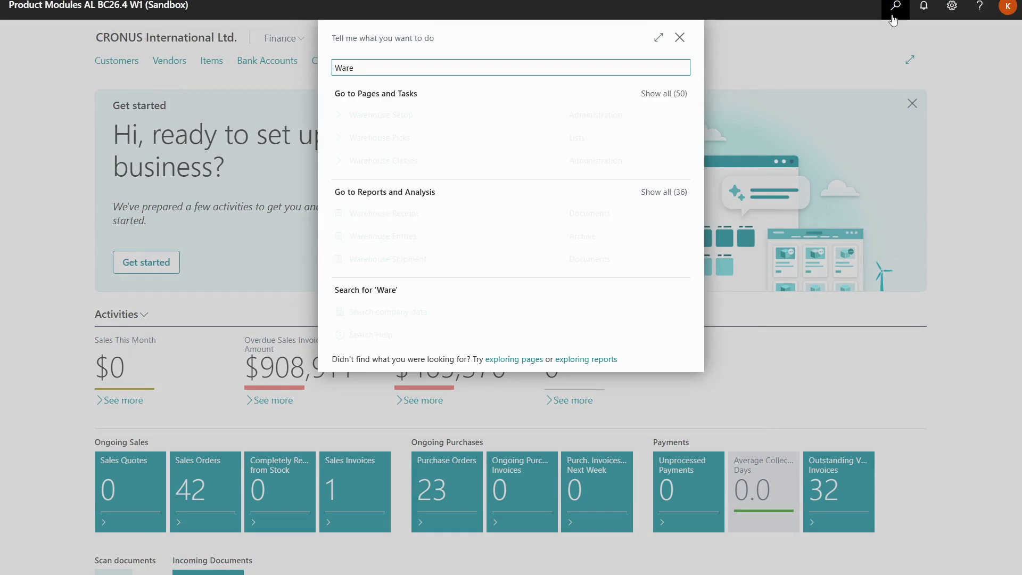
pyautogui.write('h Re')
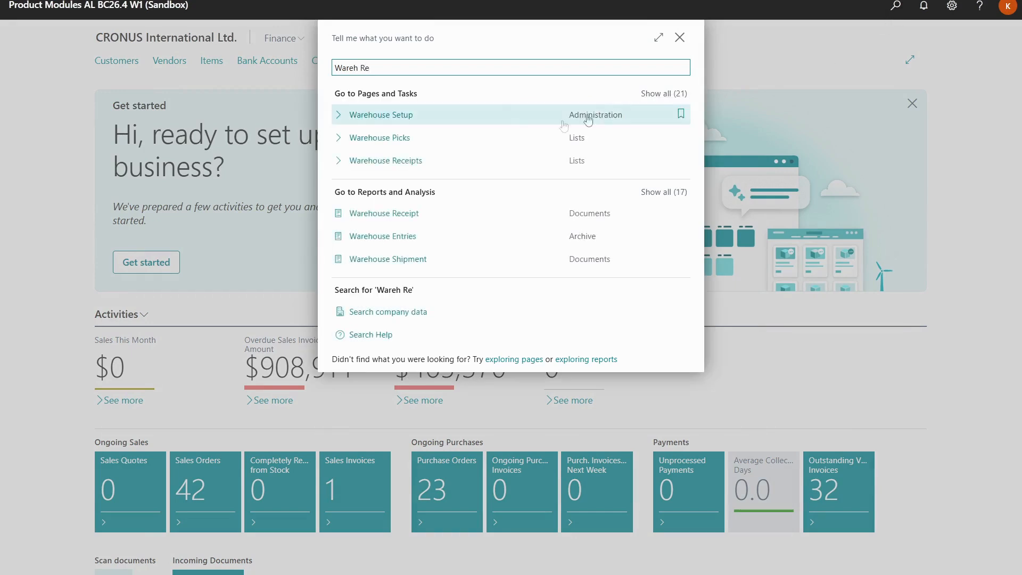
pyautogui.click(427, 163)
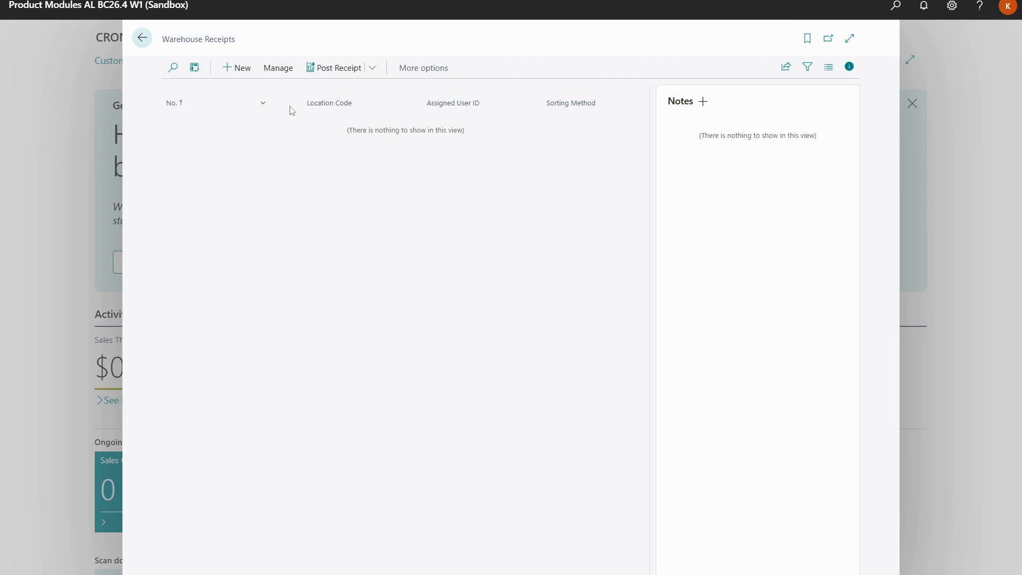
pyautogui.click(240, 75)
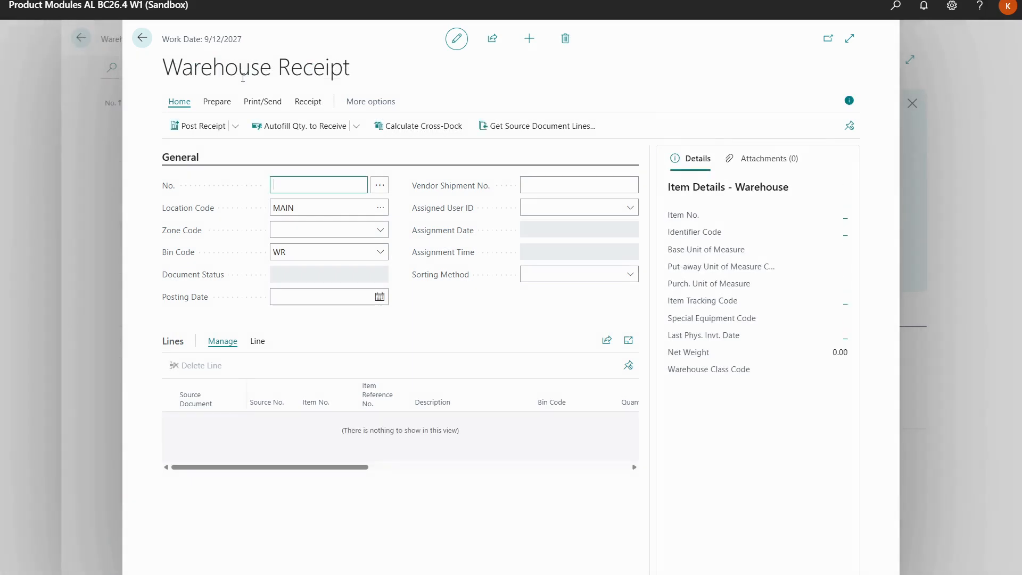
pyautogui.press('Tab')
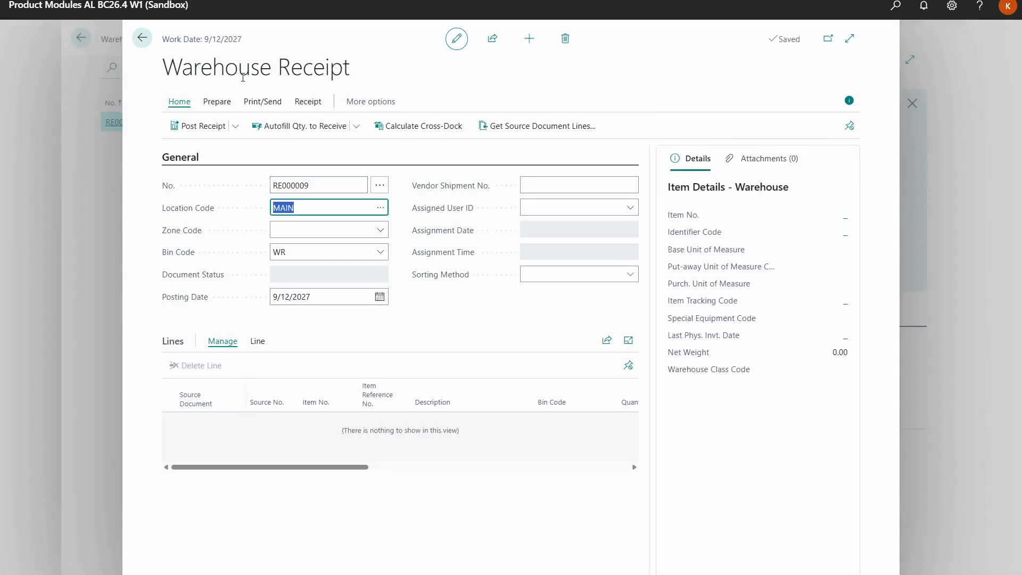
# Pull the OakvilleWorld purchase order into the receipt as source document and enter the vendor shipment number
pyautogui.click(230, 106)
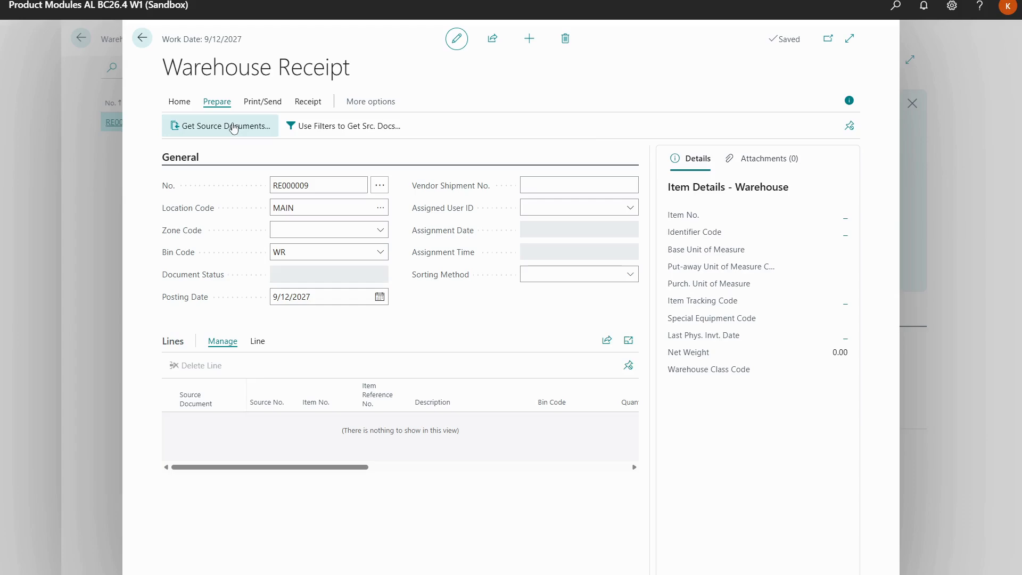
pyautogui.click(233, 127)
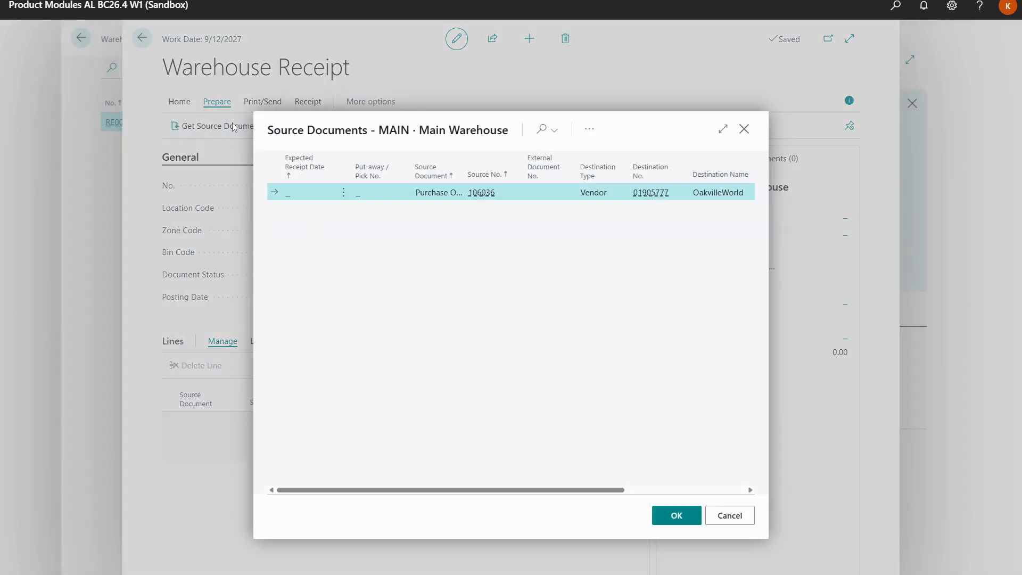
pyautogui.click(674, 520)
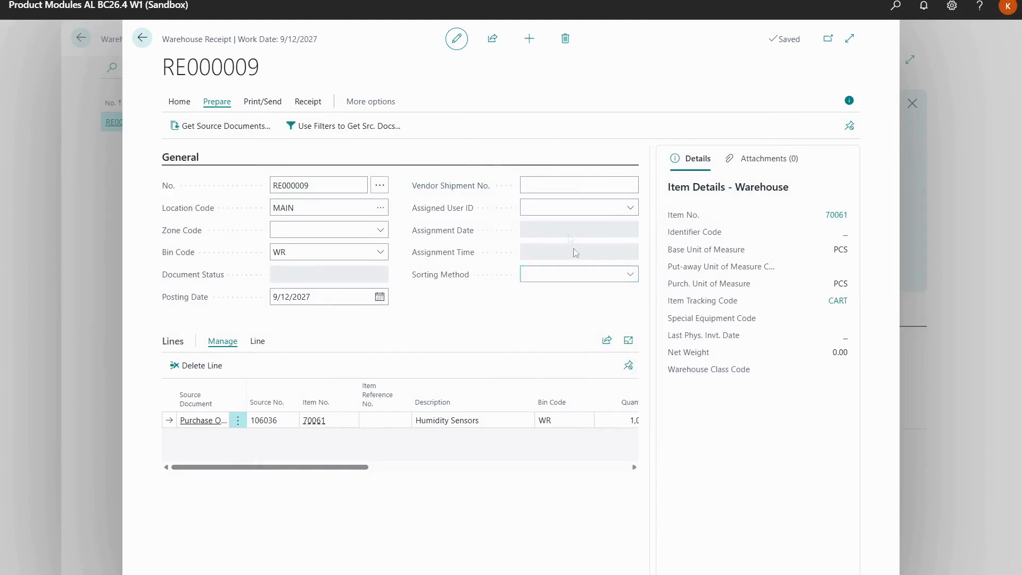
pyautogui.click(554, 187)
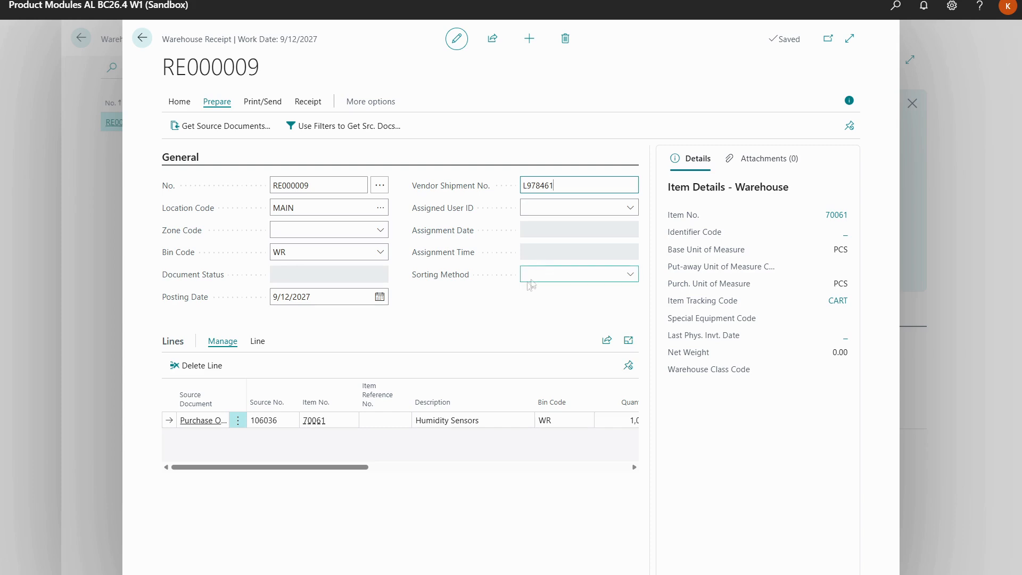
# In the receipt line's item tracking, set the default carrier code to EBOX, assign a package number, and close the tracking lines
pyautogui.click(260, 343)
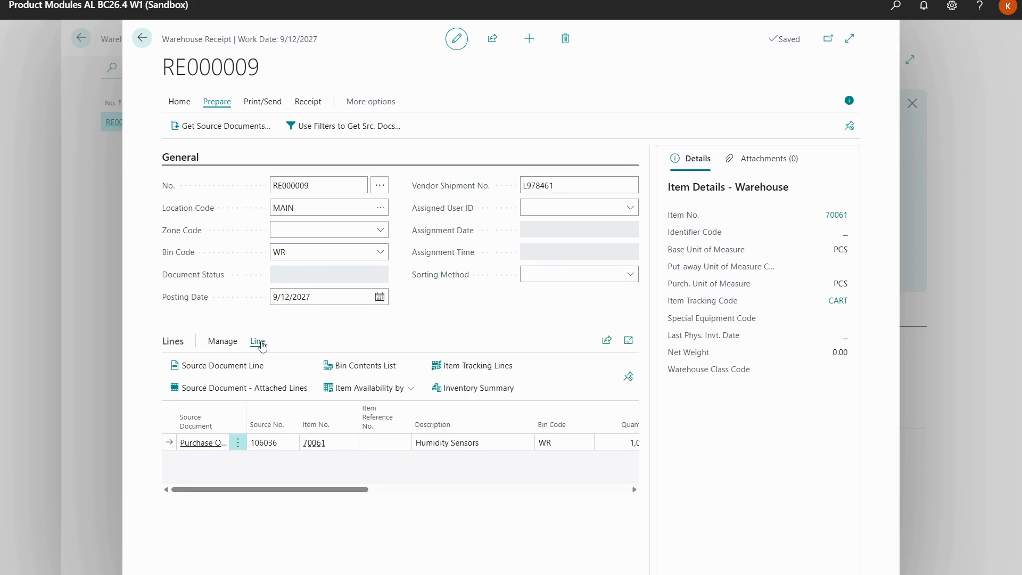
pyautogui.click(451, 366)
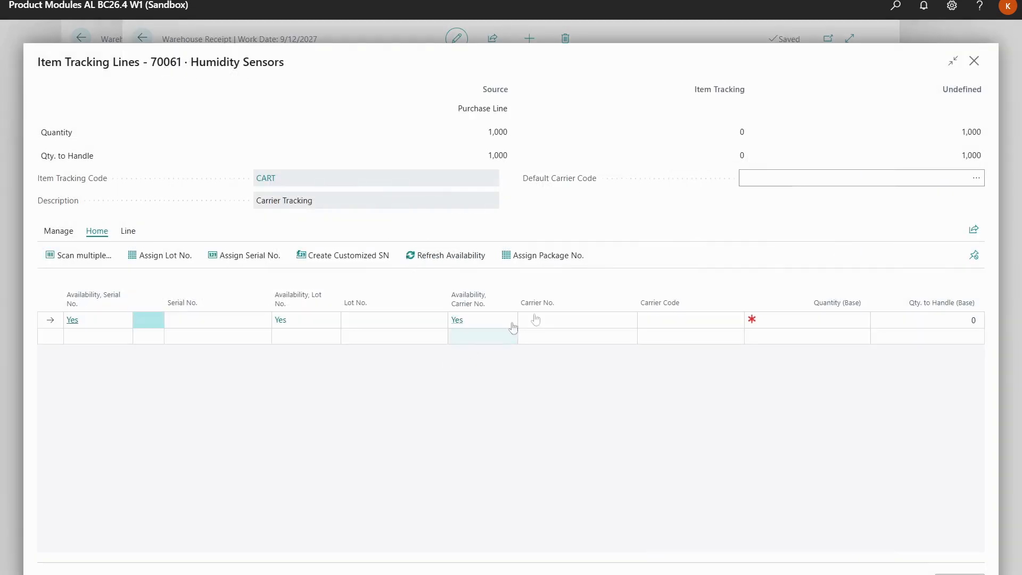
pyautogui.click(976, 180)
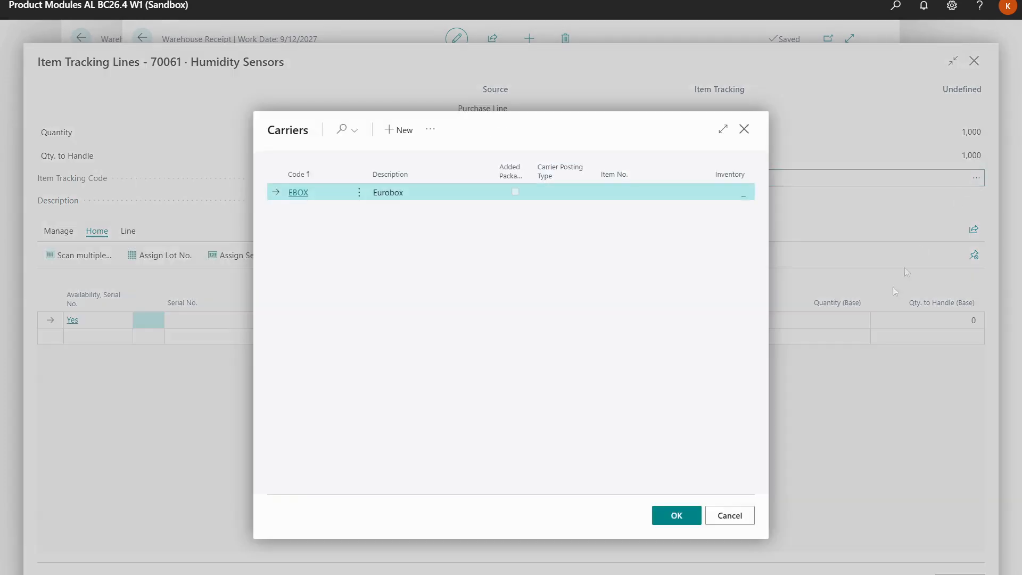
pyautogui.click(688, 515)
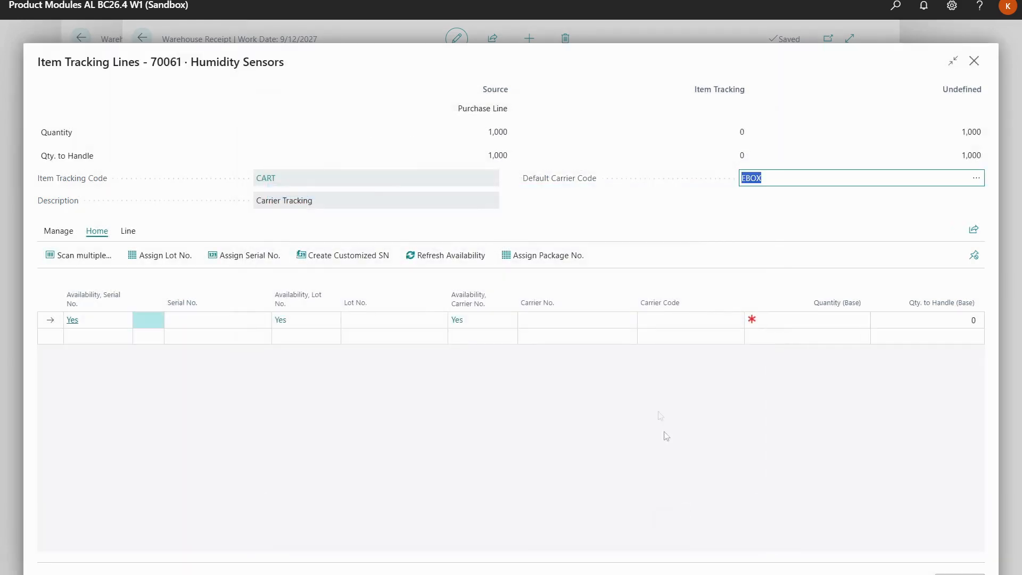
pyautogui.click(560, 259)
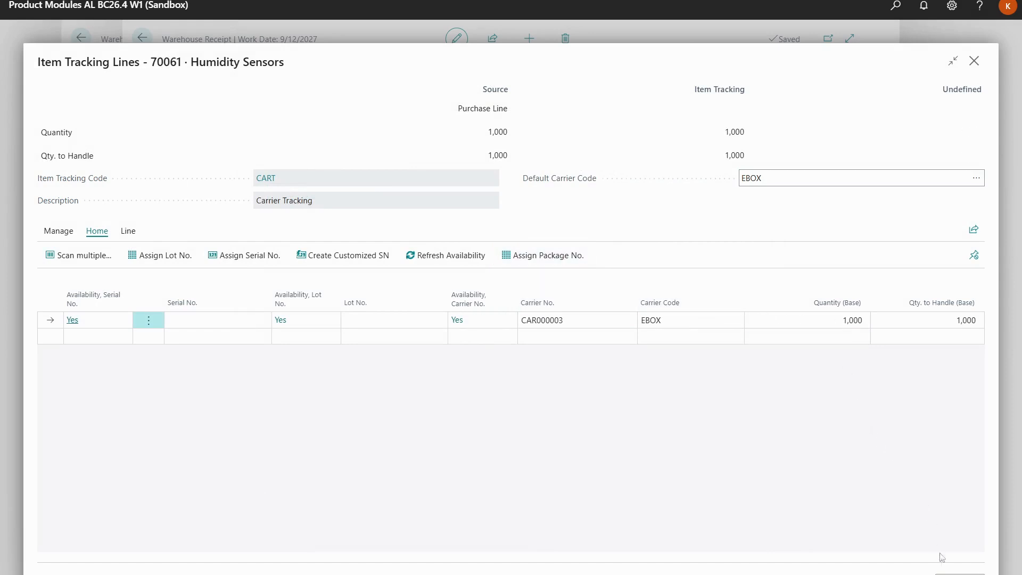
pyautogui.click(960, 574)
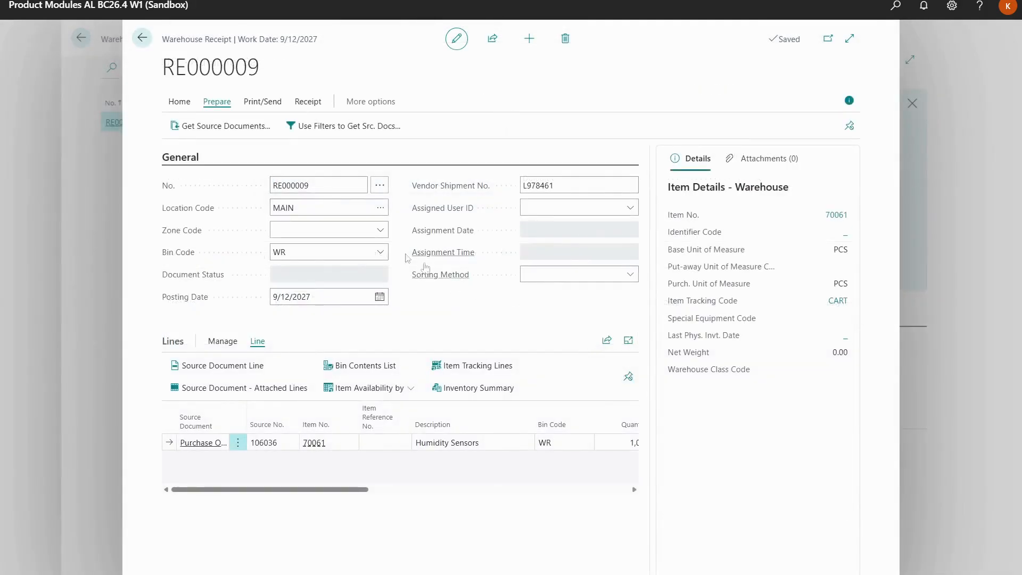
# Post the warehouse receipt for the Humidity Sensors purchase order without printing the put-away
pyautogui.click(187, 103)
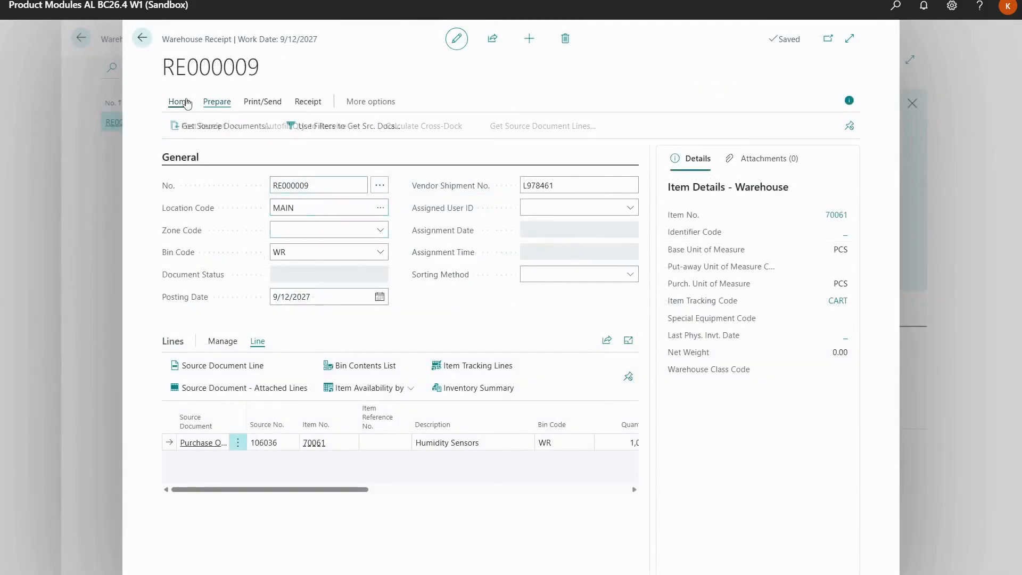
pyautogui.click(235, 128)
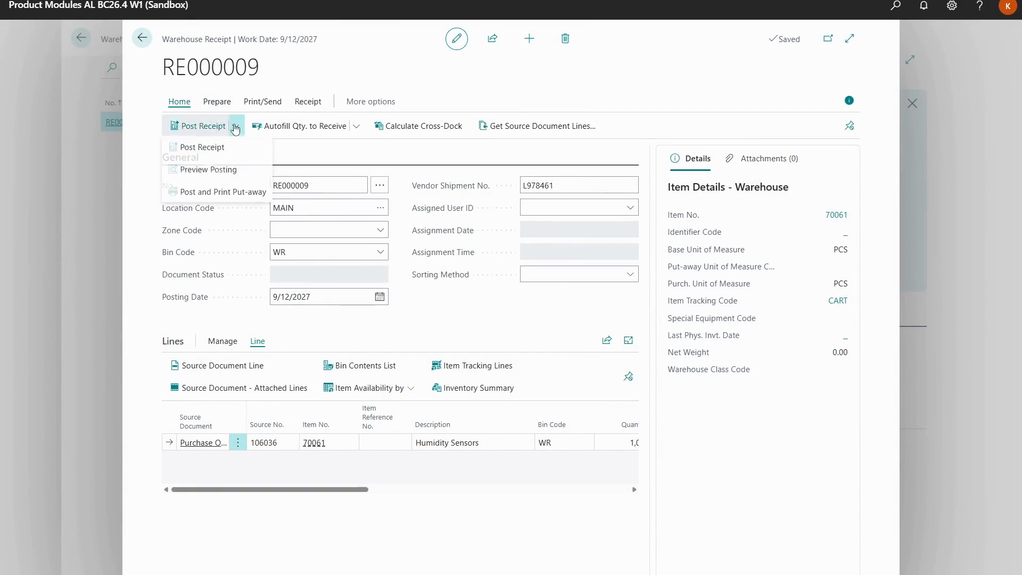
pyautogui.click(227, 152)
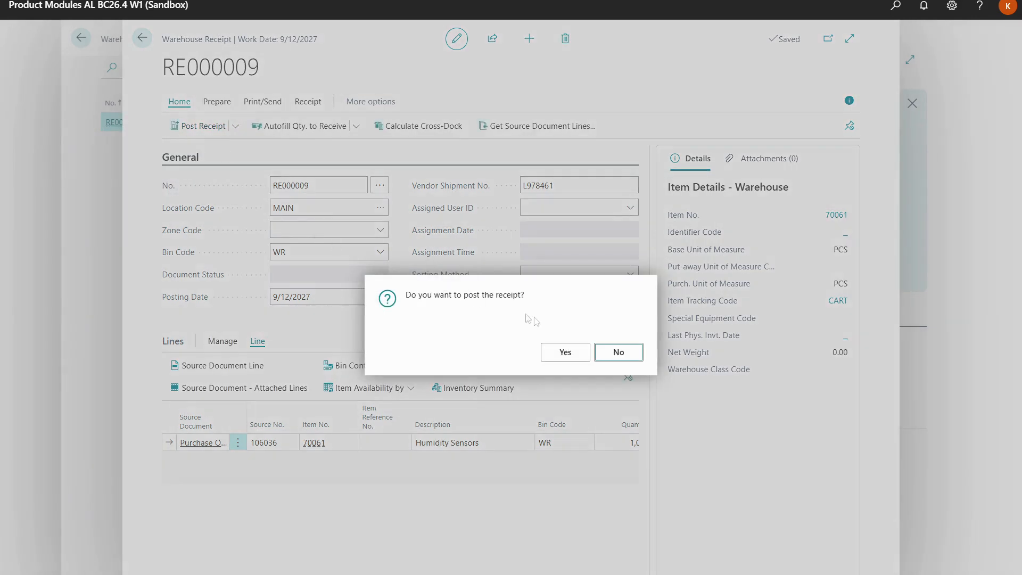
pyautogui.click(564, 353)
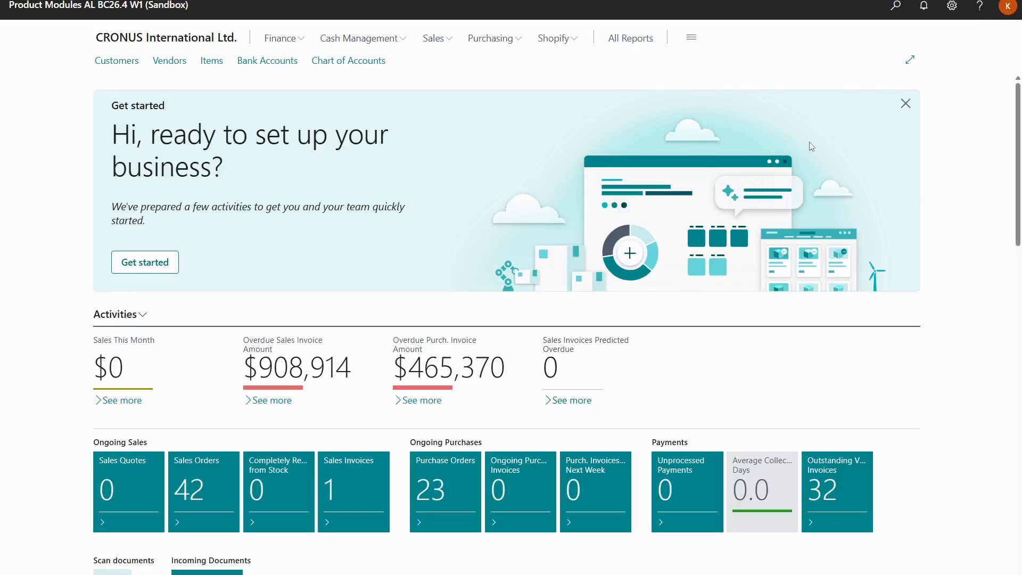
# Find the Warehouse Put-aways list, open the MAIN location's put-away for the Humidity Sensors, and register it
pyautogui.click(895, 6)
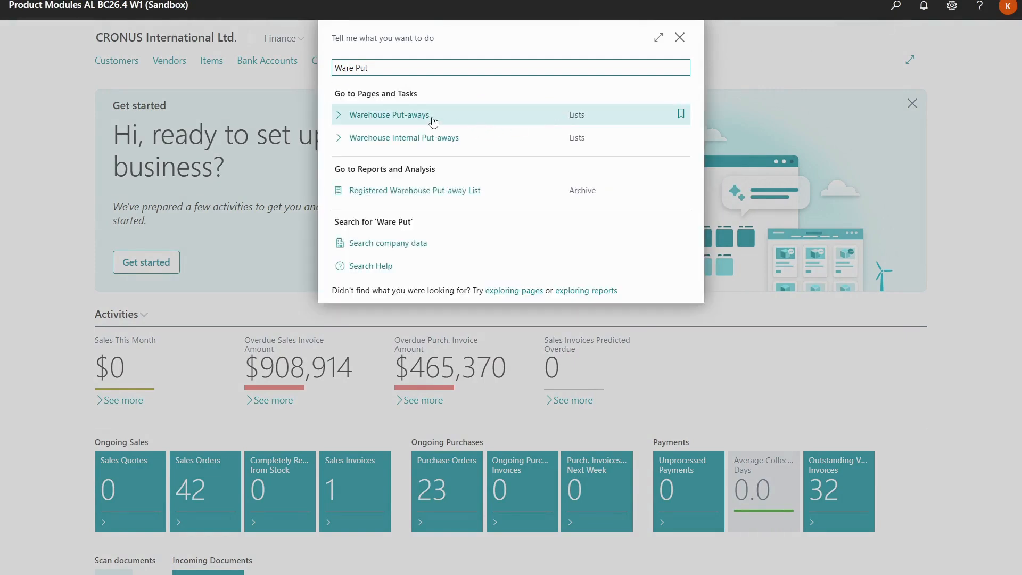
pyautogui.click(433, 121)
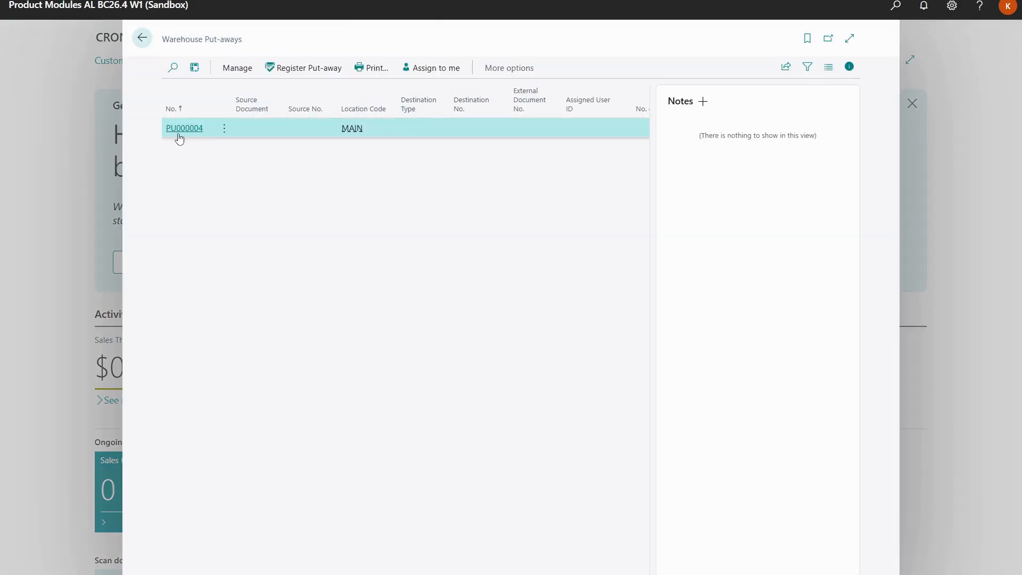
pyautogui.click(178, 129)
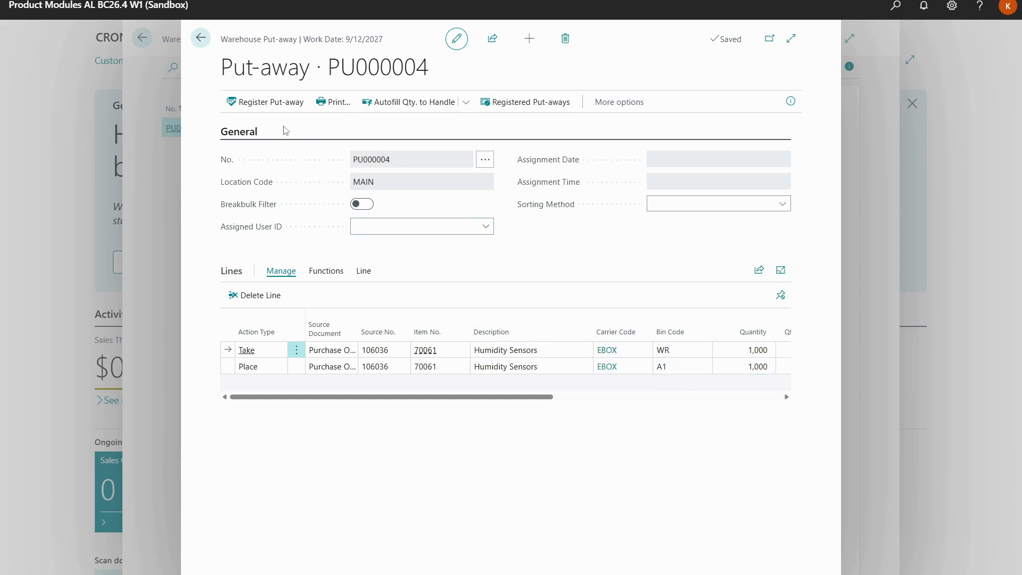
pyautogui.click(276, 110)
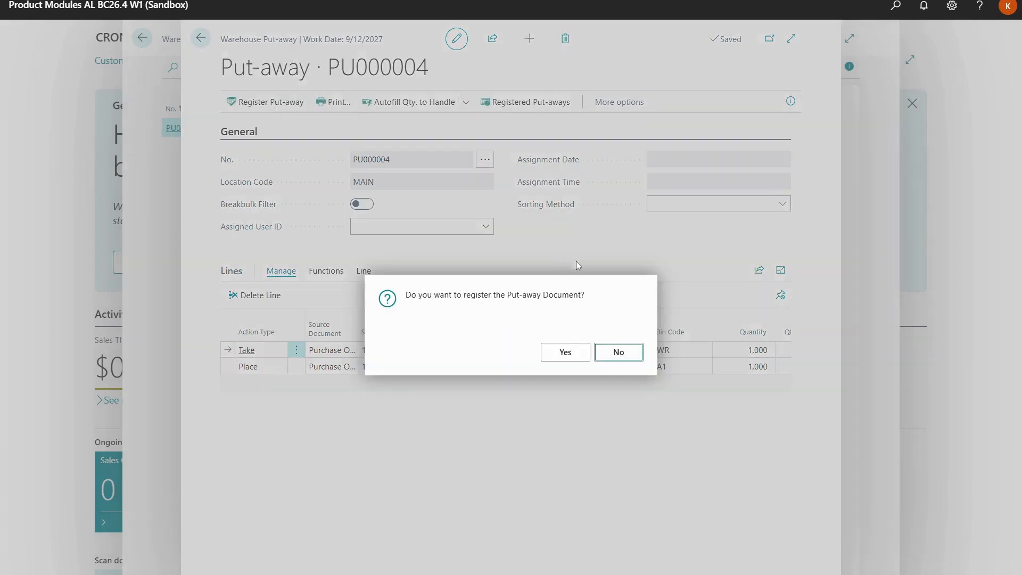
pyautogui.click(584, 350)
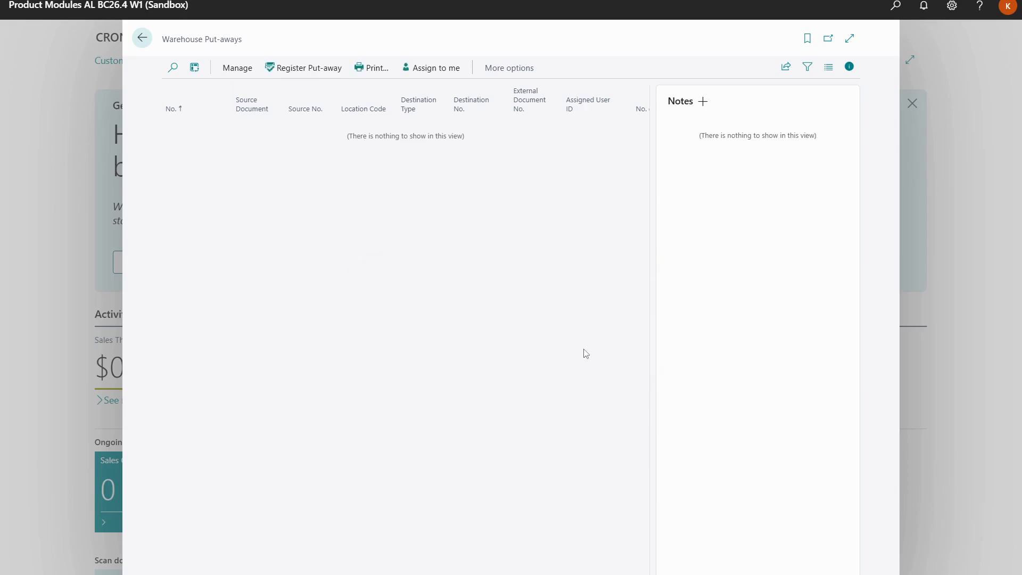